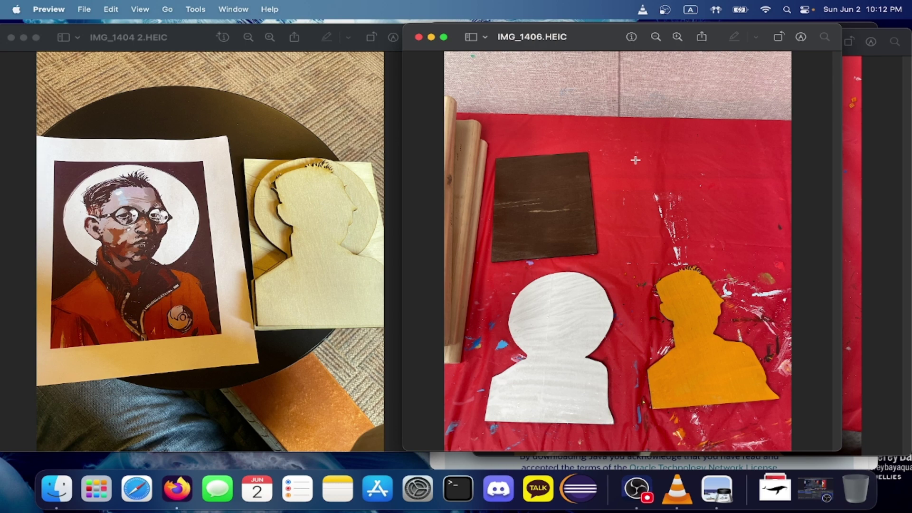
- View the photos of the cut and painted wooden portrait layers, and close all three image windows
{"action": "left_click", "coordinate": [317, 277]}
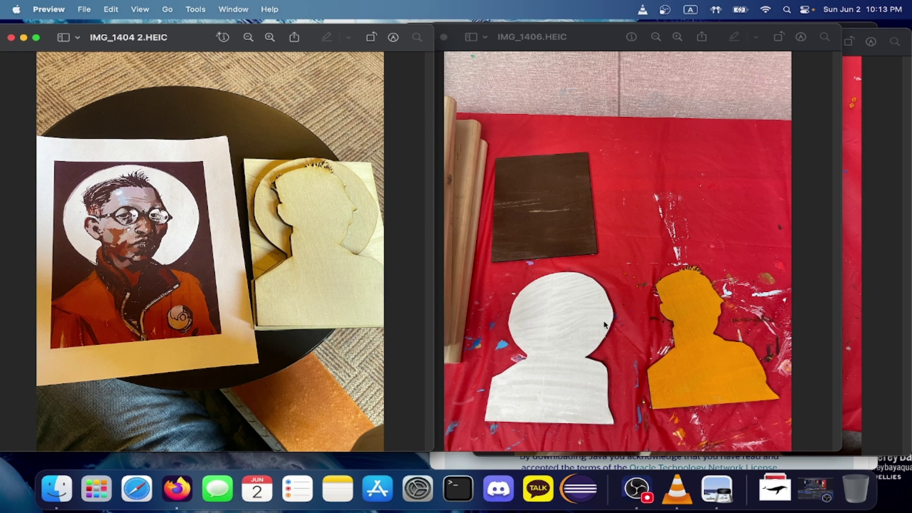
{"action": "left_click", "coordinate": [889, 186]}
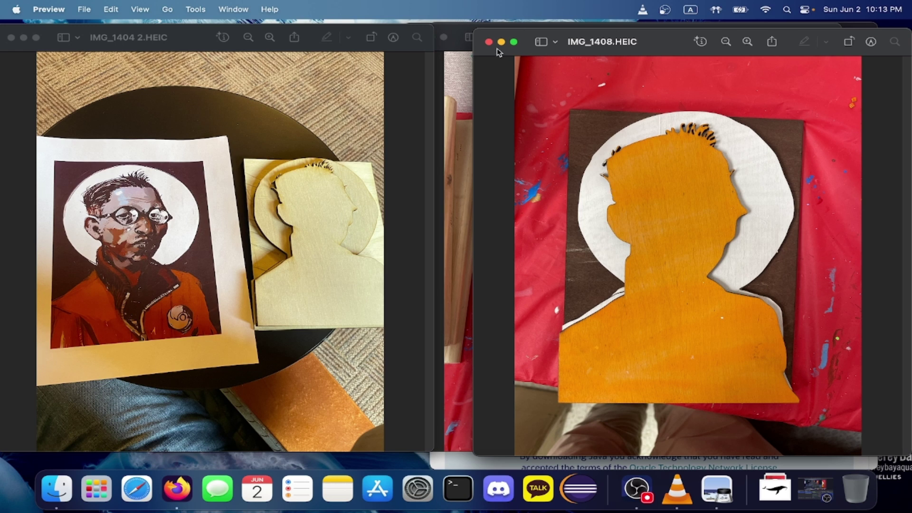
{"action": "left_click", "coordinate": [469, 97]}
{"action": "left_click", "coordinate": [418, 36]}
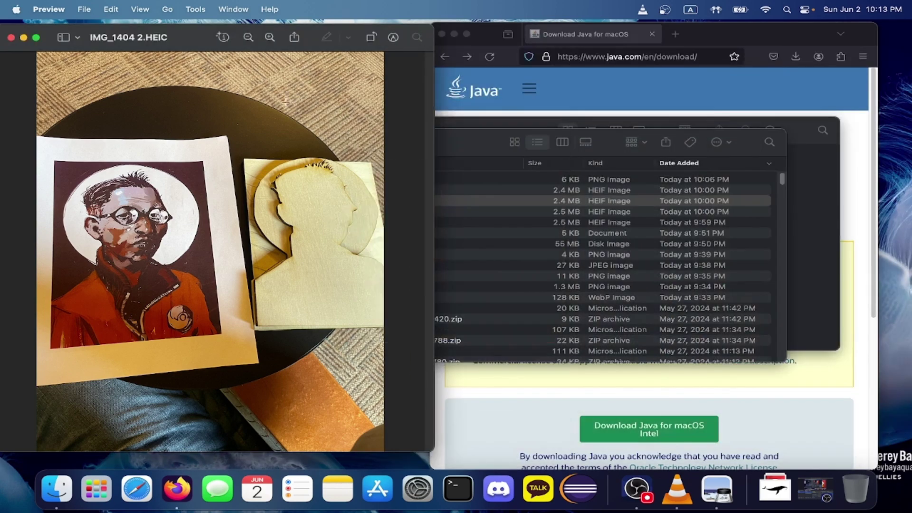
{"action": "double_click", "coordinate": [11, 43]}
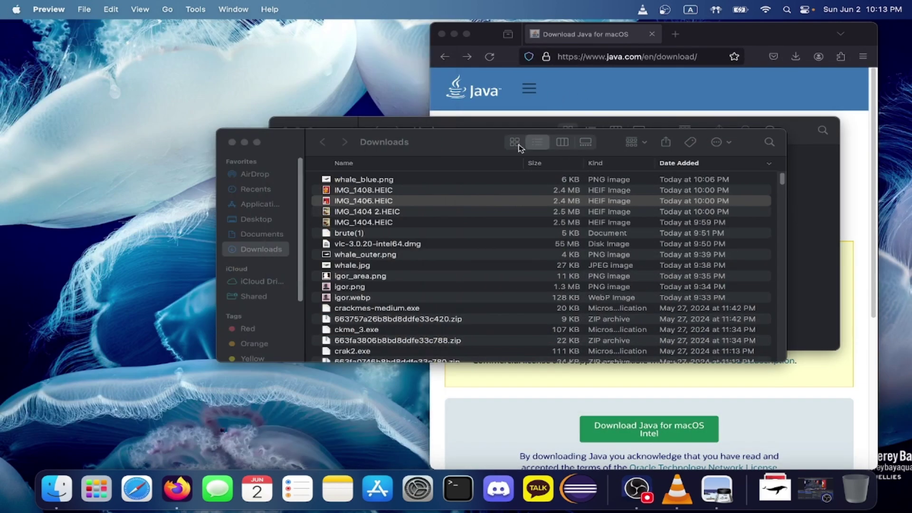
- Rearrange the Downloads, Movies and Java download windows to uncover layerArtGenerator.jar on the desktop
{"action": "left_click_drag", "start_coordinate": [488, 142], "coordinate": [400, 167]}
{"action": "left_click", "coordinate": [526, 128]}
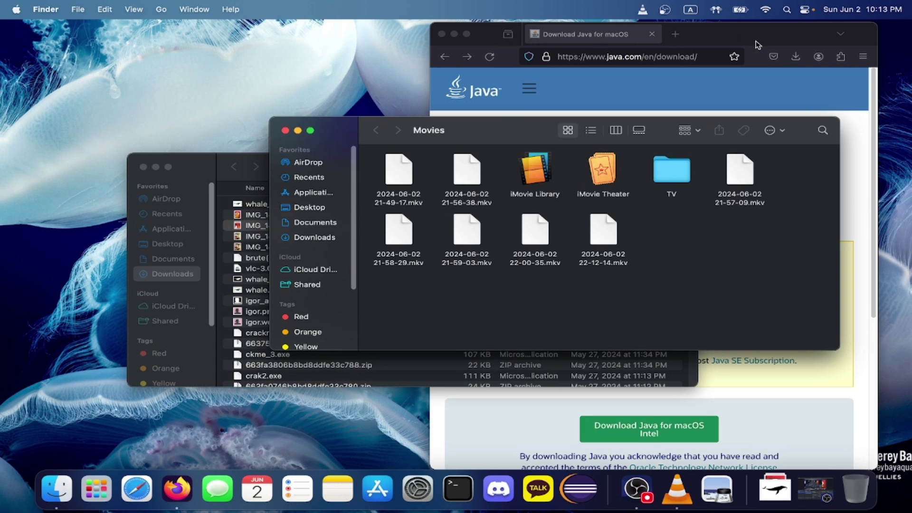
{"action": "left_click_drag", "start_coordinate": [758, 44], "coordinate": [522, 33]}
{"action": "left_click_drag", "start_coordinate": [803, 134], "coordinate": [670, 227]}
{"action": "left_click", "coordinate": [361, 85]}
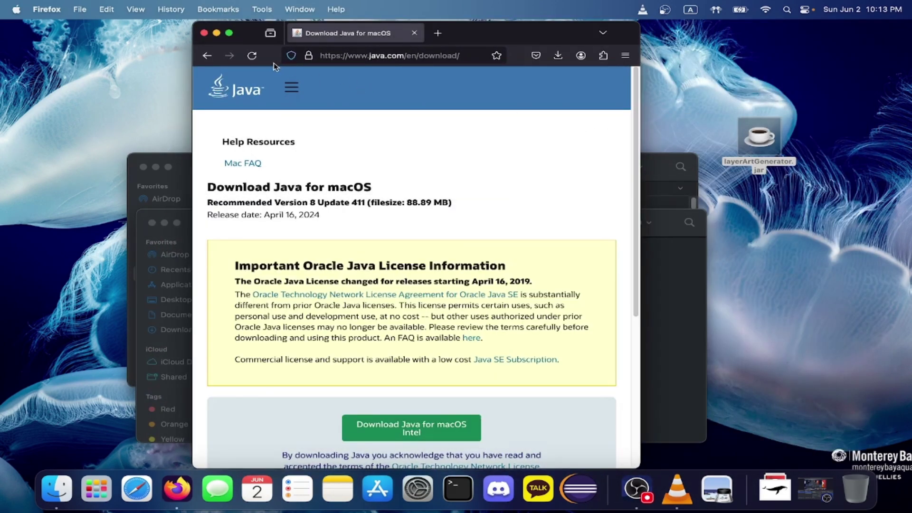
- Close the Java download page and launch layerArtGenerator.jar from the desktop
{"action": "left_click", "coordinate": [760, 143]}
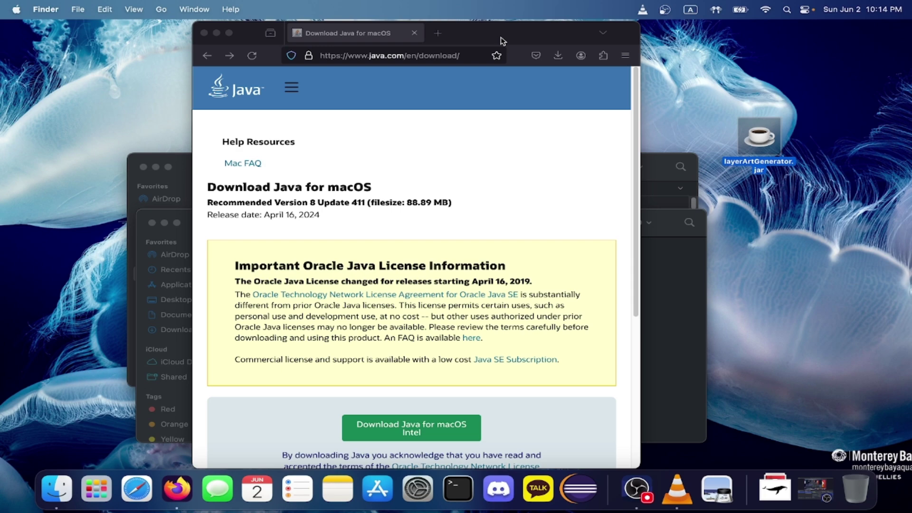
{"action": "left_click_drag", "start_coordinate": [513, 41], "coordinate": [480, 49]}
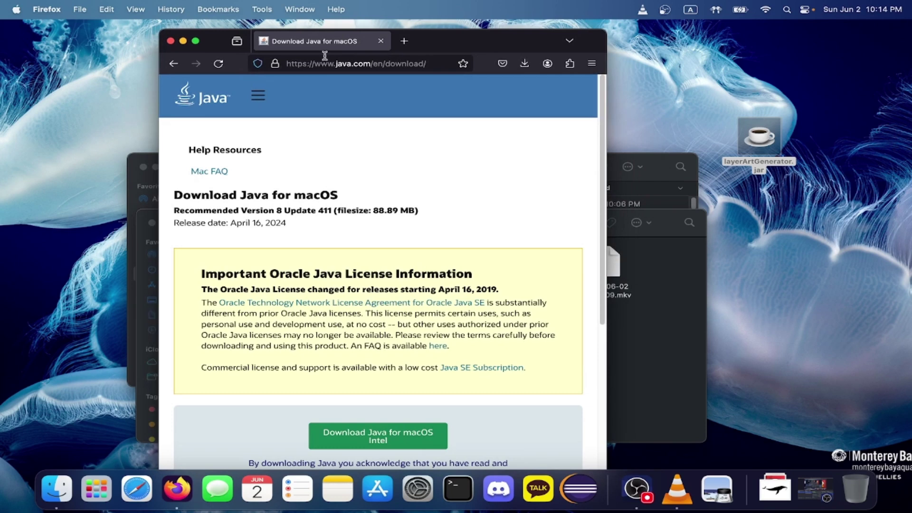
{"action": "left_click", "coordinate": [170, 41]}
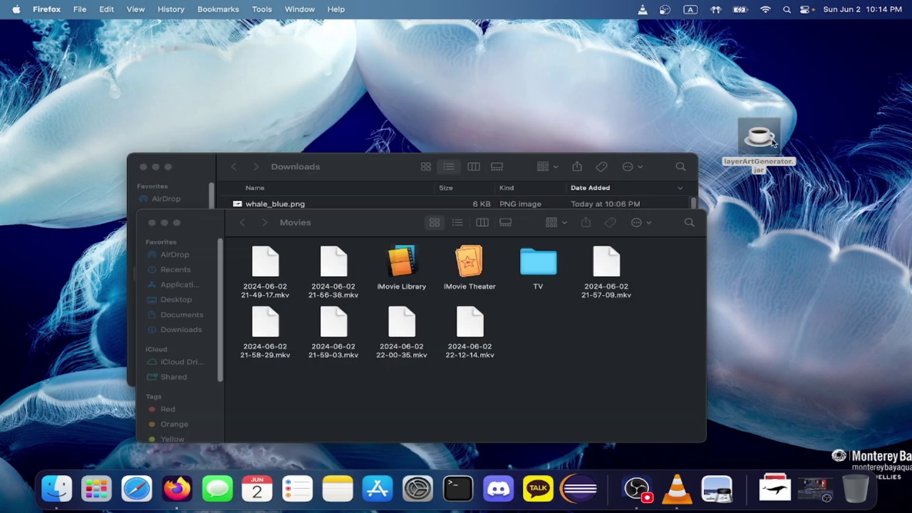
{"action": "left_click_drag", "start_coordinate": [760, 140], "coordinate": [734, 141]}
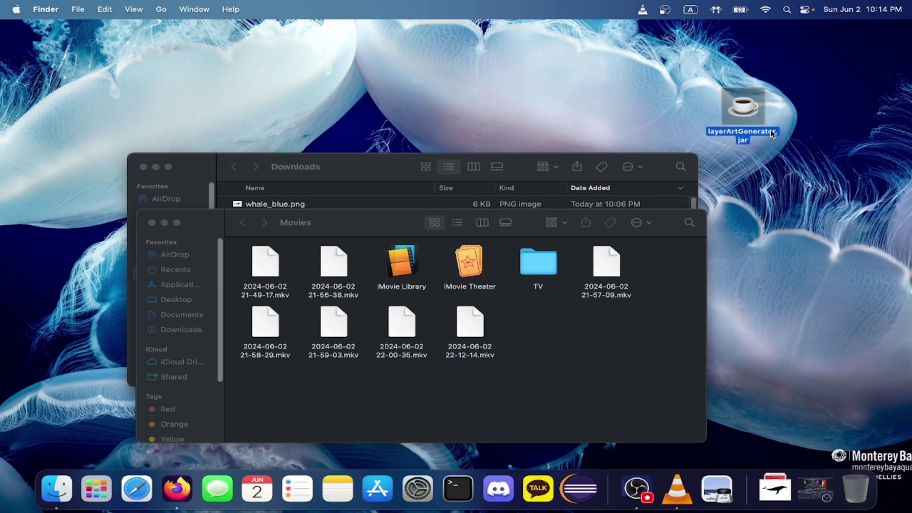
{"action": "double_click", "coordinate": [745, 109]}
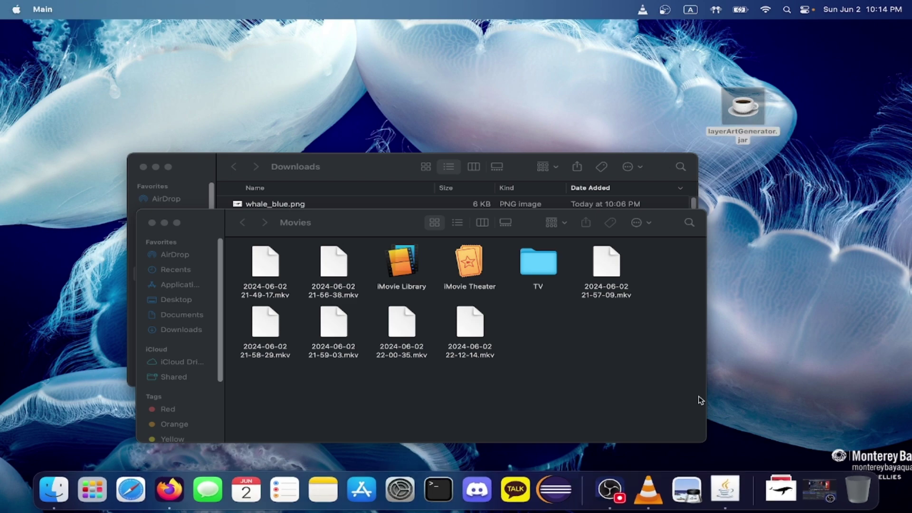
- Choose whale.jpg in the generator's file chooser and open the same picture for preview from the Downloads folder
{"action": "left_click_drag", "start_coordinate": [333, 85], "coordinate": [367, 147]}
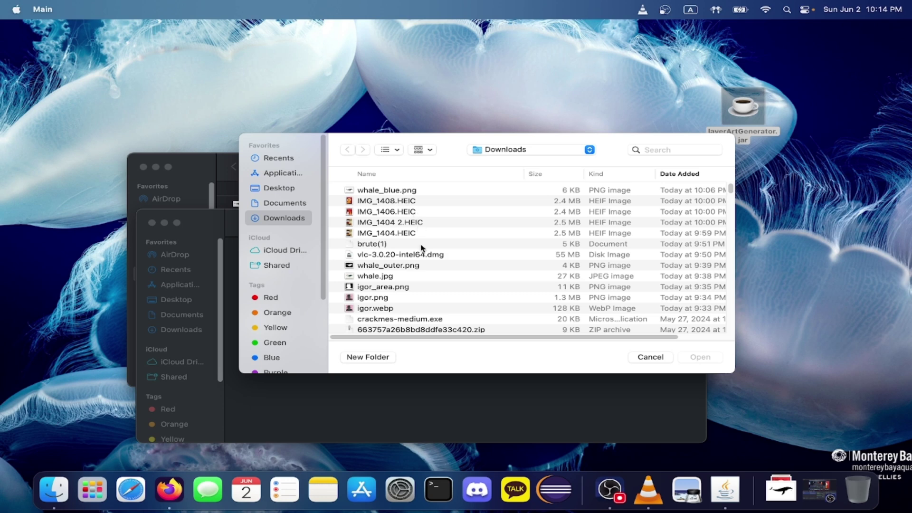
{"action": "left_click", "coordinate": [399, 275]}
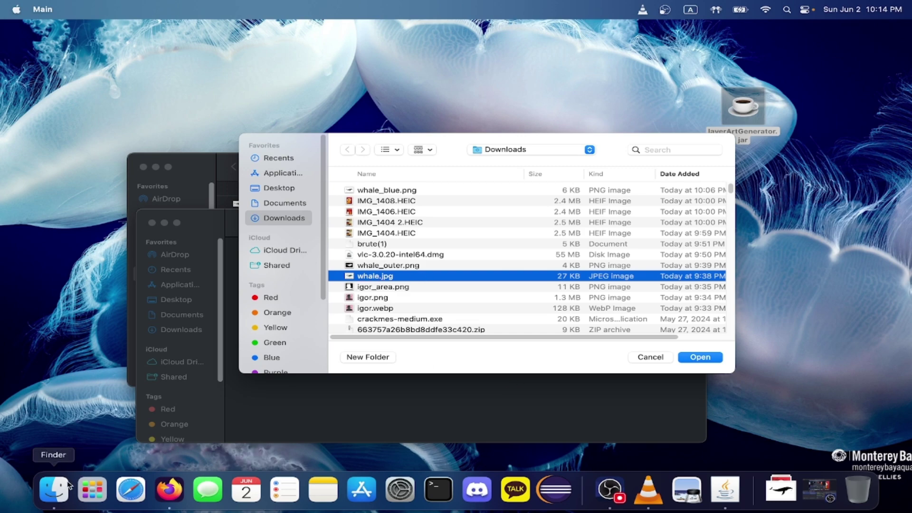
{"action": "left_click", "coordinate": [54, 490]}
{"action": "left_click_drag", "start_coordinate": [372, 172], "coordinate": [591, 156]}
{"action": "double_click", "coordinate": [513, 276]}
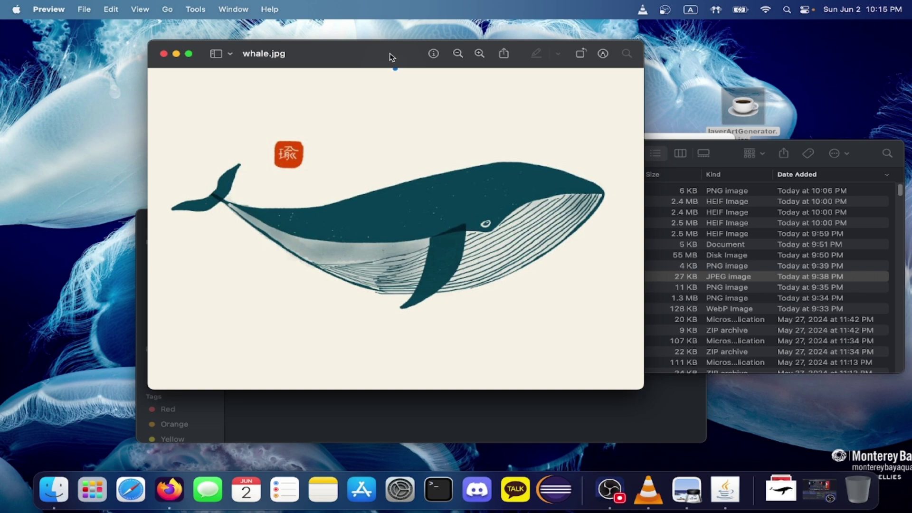
- Arrange the whale.jpg preview beside the file chooser and load whale.jpg into the layer art generator
{"action": "left_click_drag", "start_coordinate": [391, 57], "coordinate": [315, 60]}
{"action": "left_click_drag", "start_coordinate": [618, 158], "coordinate": [621, 200]}
{"action": "left_click_drag", "start_coordinate": [610, 143], "coordinate": [736, 93]}
{"action": "left_click_drag", "start_coordinate": [303, 57], "coordinate": [239, 65]}
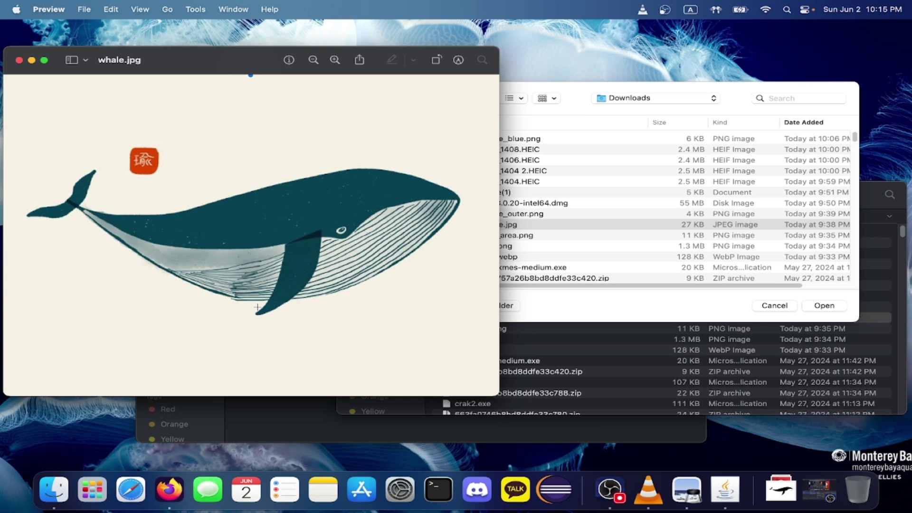
{"action": "left_click", "coordinate": [588, 298]}
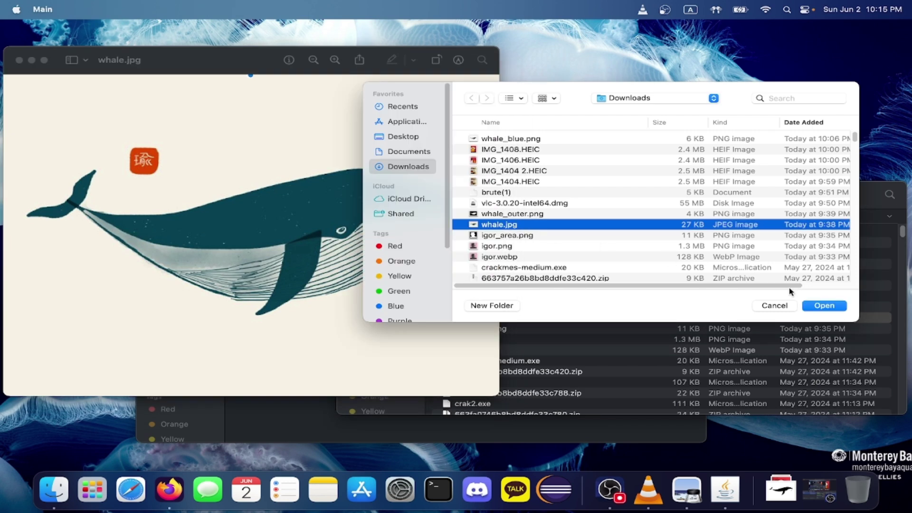
{"action": "left_click", "coordinate": [835, 306]}
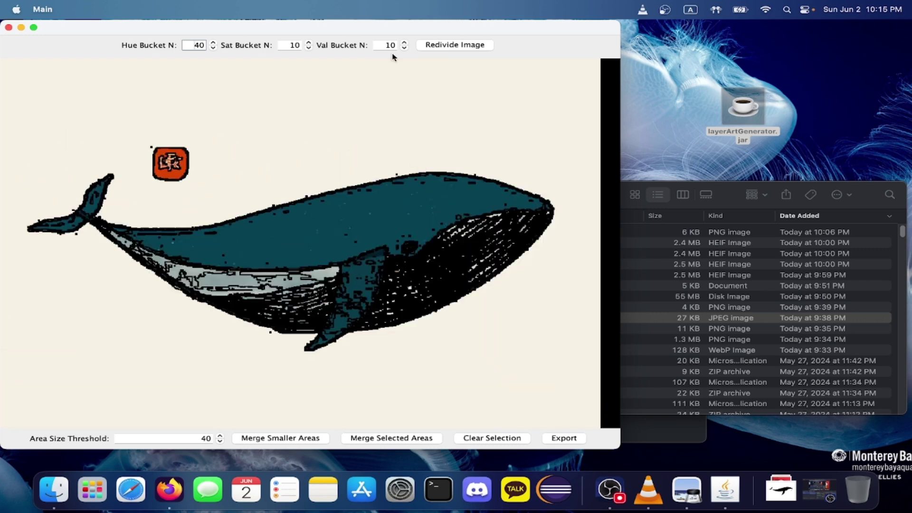
- Position the generator window next to the original whale.jpg preview for comparison
{"action": "left_click_drag", "start_coordinate": [379, 29], "coordinate": [717, 36]}
{"action": "left_click", "coordinate": [196, 74]}
{"action": "mouse_move", "coordinate": [196, 74]}
{"action": "left_mouse_down"}
{"action": "mouse_move", "coordinate": [179, 71]}
{"action": "mouse_move", "coordinate": [190, 71]}
{"action": "left_mouse_up"}
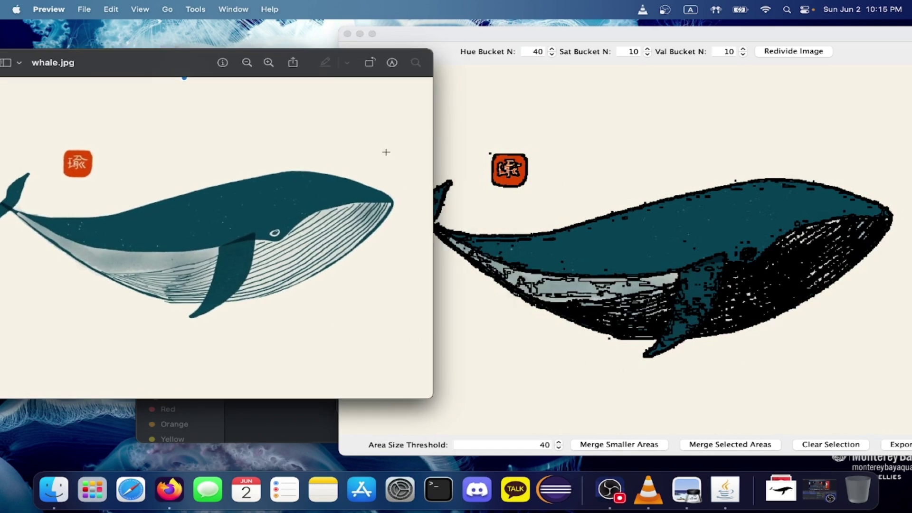
{"action": "left_click", "coordinate": [493, 39]}
{"action": "left_click_drag", "start_coordinate": [500, 36], "coordinate": [494, 30]}
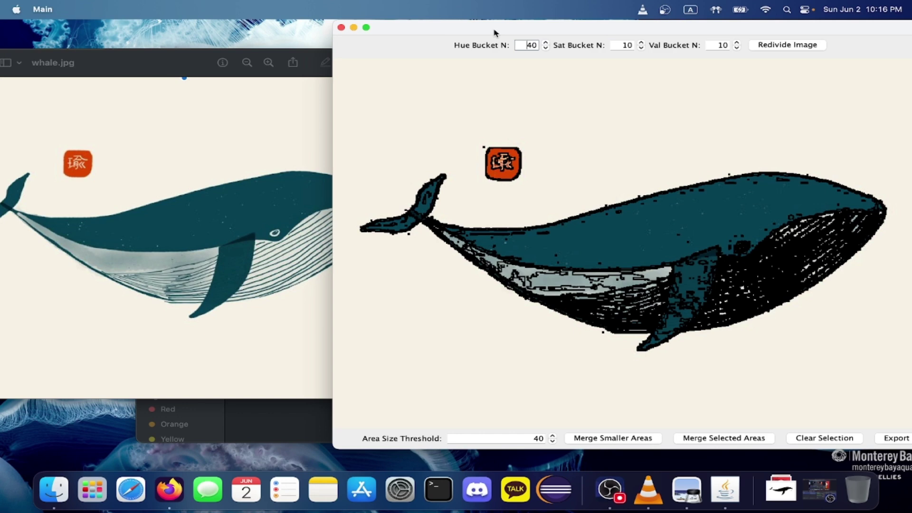
{"action": "left_click_drag", "start_coordinate": [584, 30], "coordinate": [577, 24]}
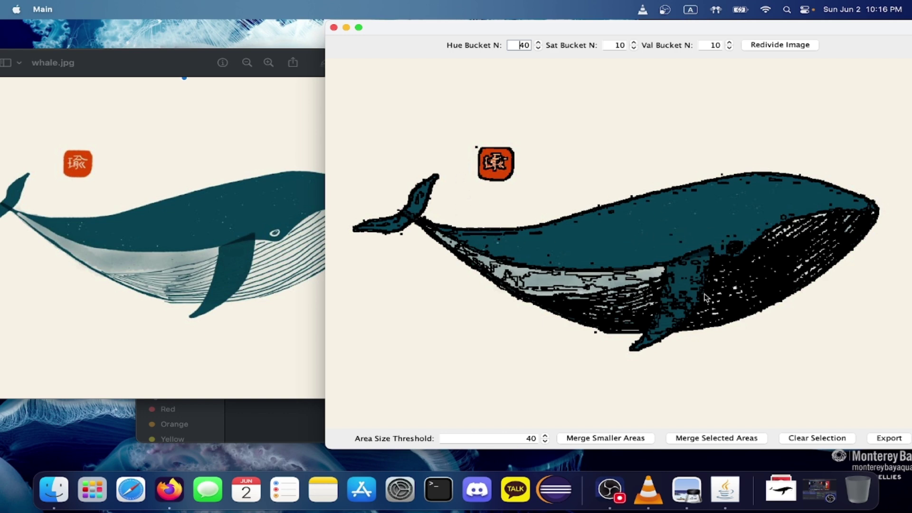
- Select the blue area of the whale's back, and clear the selection
{"action": "left_click", "coordinate": [667, 224]}
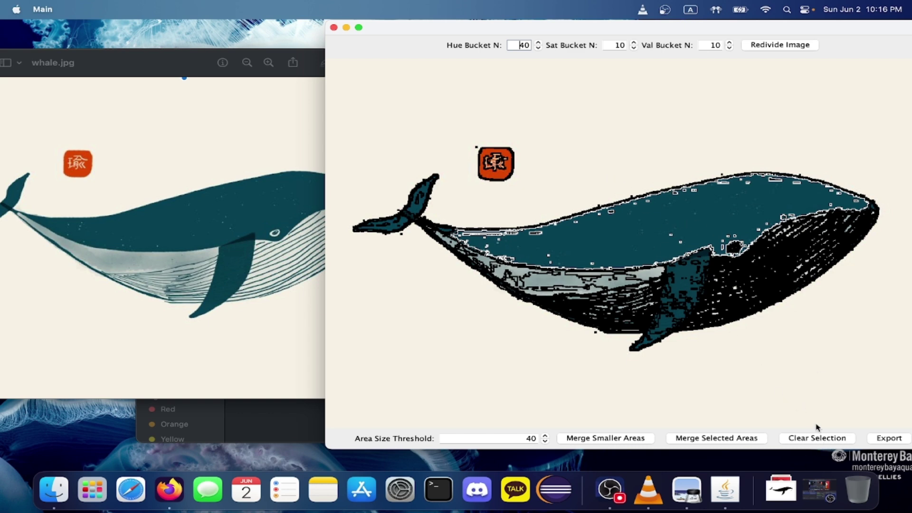
{"action": "left_click", "coordinate": [830, 443]}
- Expand the generator window to full screen and center the whale image in it
{"action": "left_click_drag", "start_coordinate": [688, 27], "coordinate": [561, 24]}
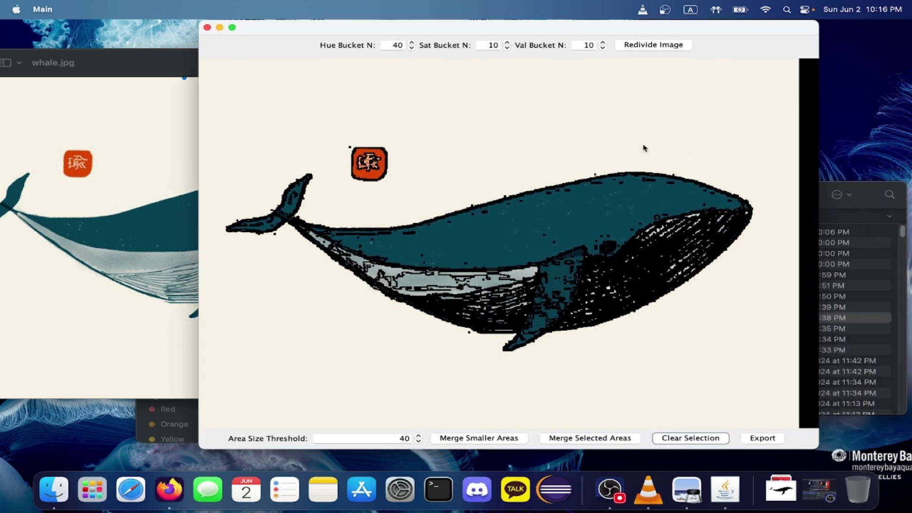
{"action": "left_click", "coordinate": [232, 27]}
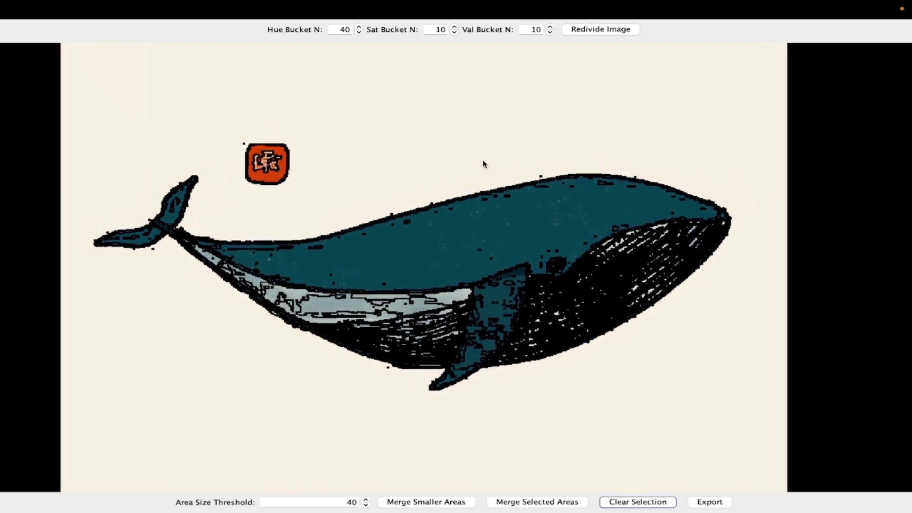
{"action": "left_click_drag", "start_coordinate": [483, 164], "coordinate": [426, 119]}
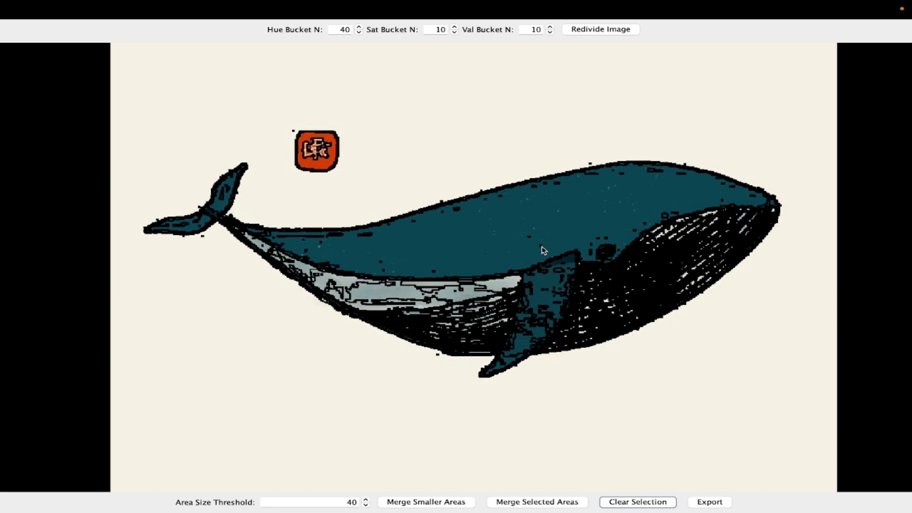
- Merge the areas smaller than the threshold of 40, and check the whale's back by selecting and deselecting it
{"action": "left_click", "coordinate": [452, 507]}
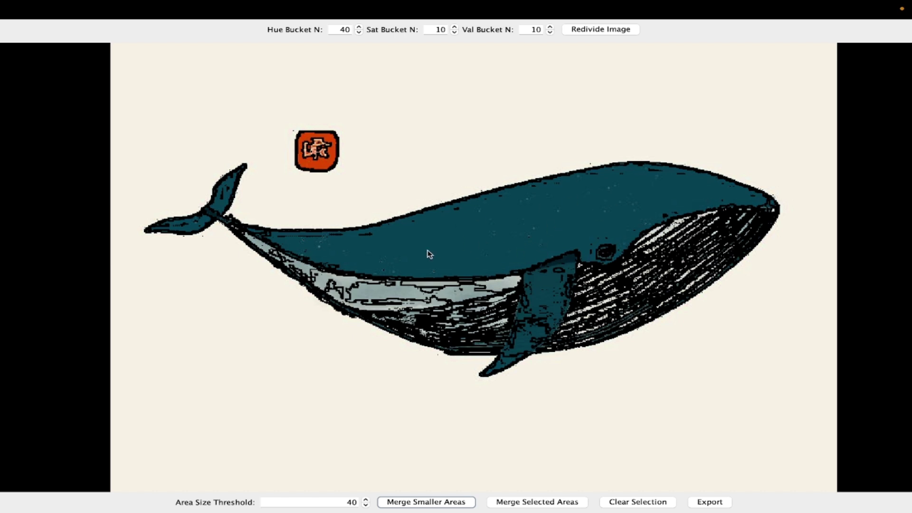
{"action": "left_click", "coordinate": [538, 234]}
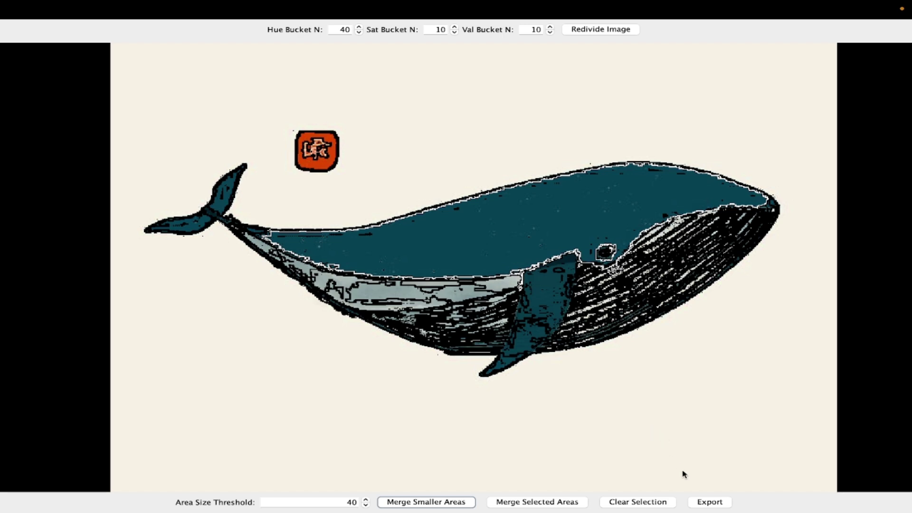
{"action": "left_click", "coordinate": [645, 501]}
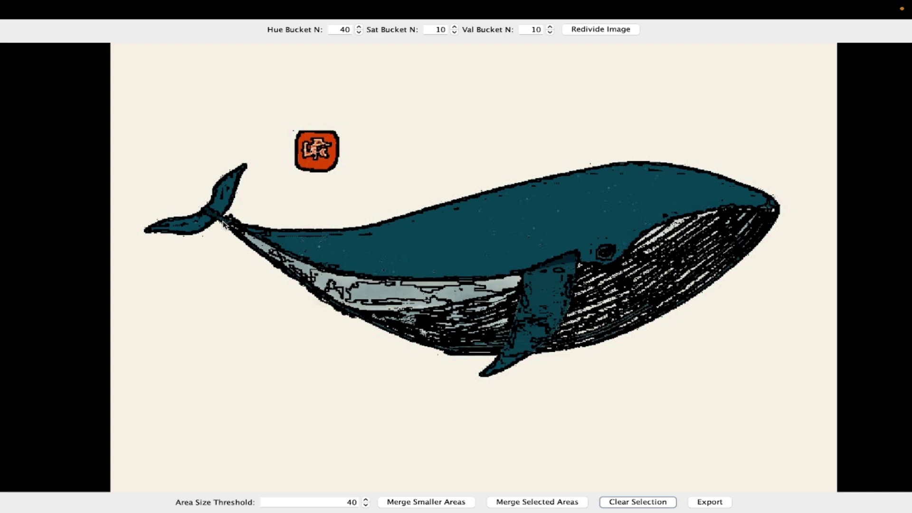
{"action": "left_click", "coordinate": [336, 30]}
{"action": "double_click", "coordinate": [336, 31]}
{"action": "key", "text": "Tab"}
{"action": "key", "text": "Tab"}
{"action": "left_click", "coordinate": [532, 30]}
{"action": "double_click", "coordinate": [532, 30]}
{"action": "left_click", "coordinate": [532, 32]}
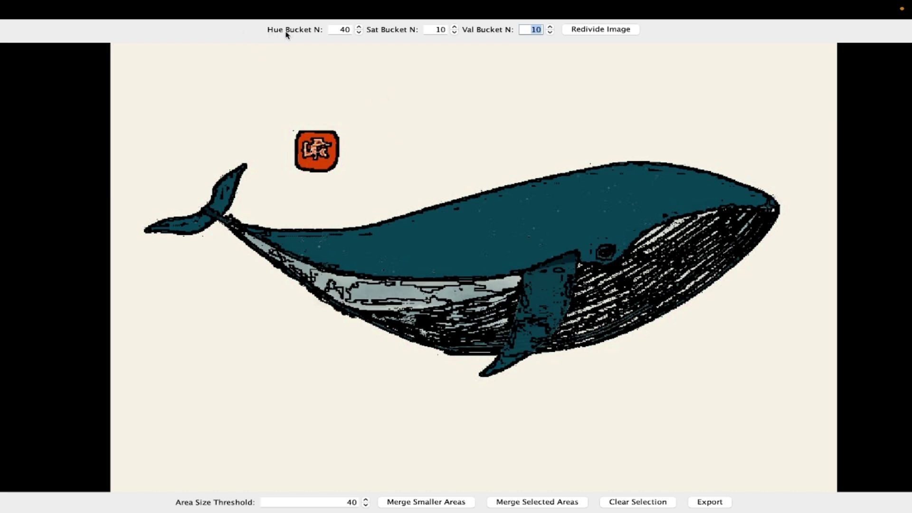
{"action": "left_click", "coordinate": [344, 30]}
{"action": "left_click", "coordinate": [435, 30]}
{"action": "left_click", "coordinate": [531, 30]}
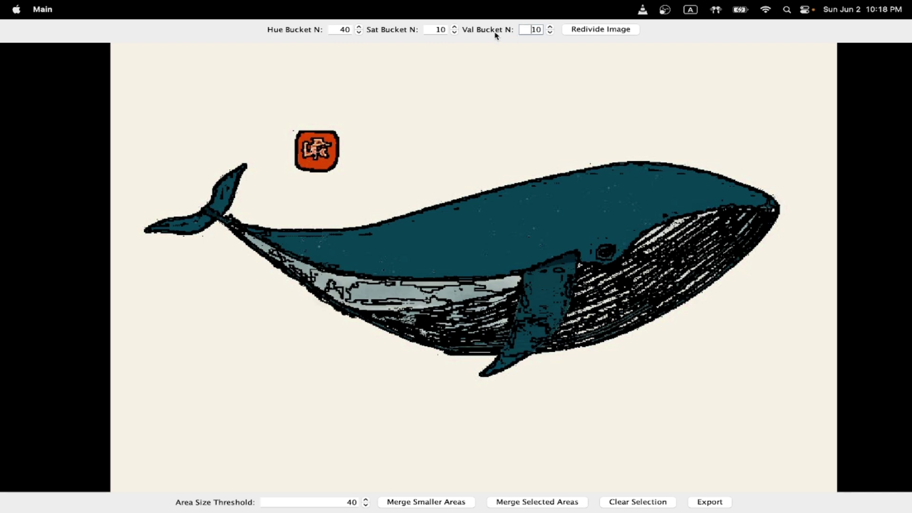
{"action": "left_click", "coordinate": [441, 34]}
{"action": "left_click", "coordinate": [524, 30]}
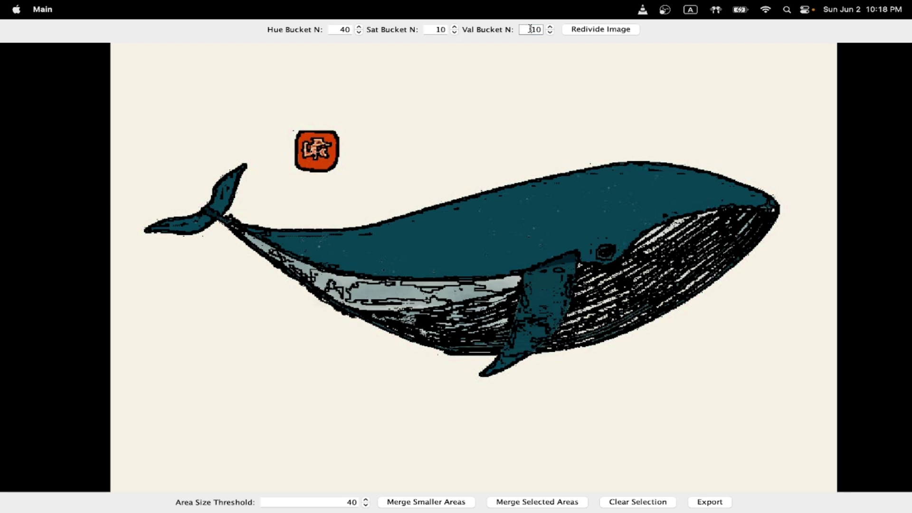
{"action": "double_click", "coordinate": [343, 30]}
- Set the Val bucket number to 30 and redivide the whale image
{"action": "double_click", "coordinate": [531, 29]}
{"action": "key", "text": "Right"}
{"action": "double_click", "coordinate": [540, 30]}
{"action": "type", "text": "20"}
{"action": "type", "text": "30"}
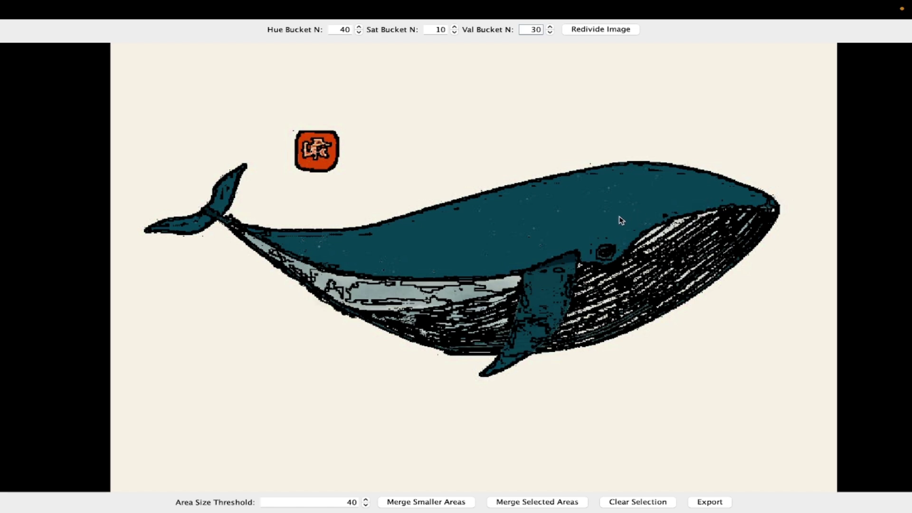
{"action": "left_click", "coordinate": [606, 31]}
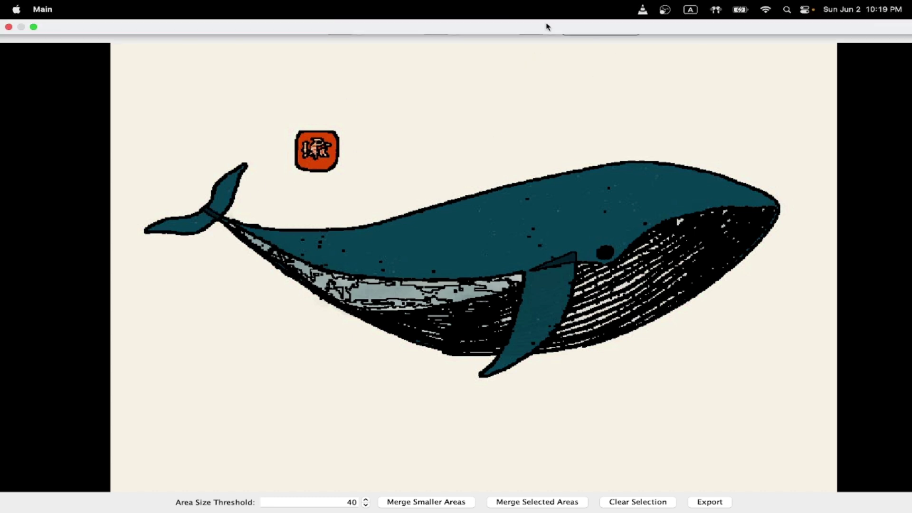
- Select the whale's back, fin and tail areas to check the new division, and clear the selection
{"action": "left_click_drag", "start_coordinate": [529, 30], "coordinate": [542, 30]}
{"action": "left_click", "coordinate": [530, 30]}
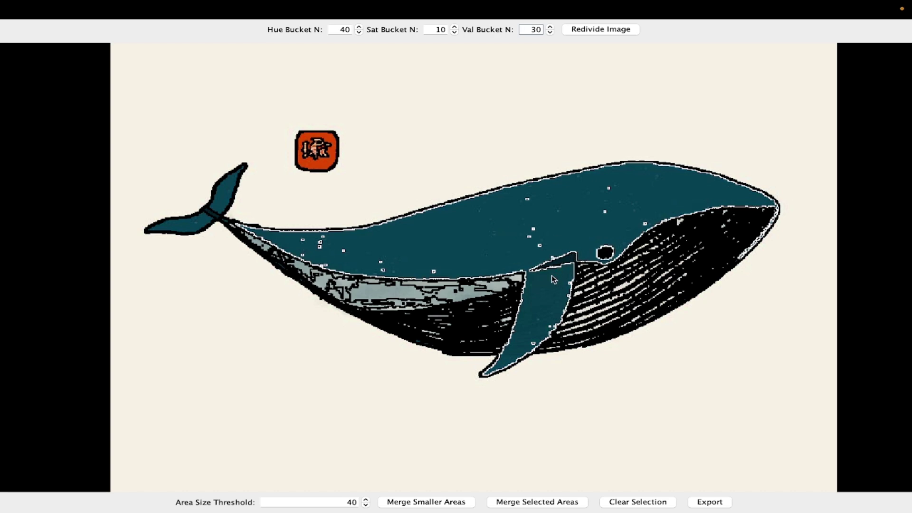
{"action": "left_click", "coordinate": [226, 209]}
{"action": "left_click", "coordinate": [212, 218]}
{"action": "left_click", "coordinate": [212, 213]}
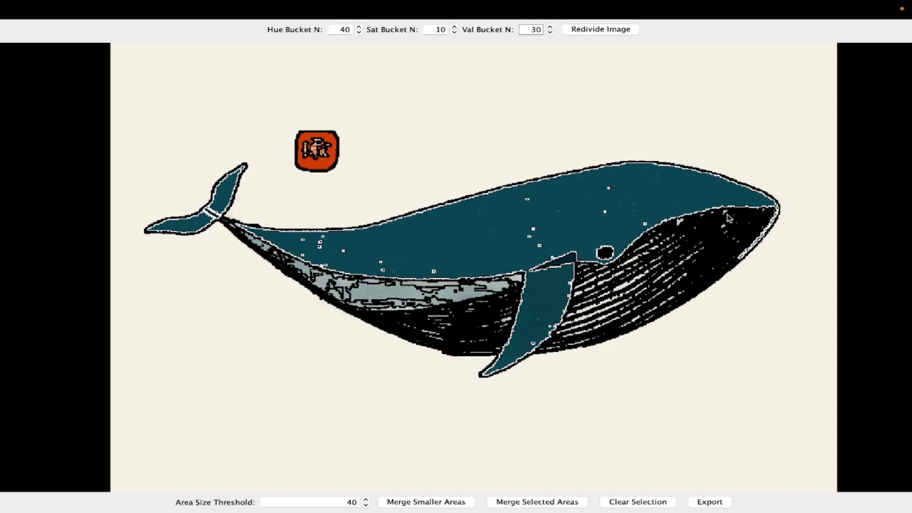
{"action": "left_click", "coordinate": [656, 505]}
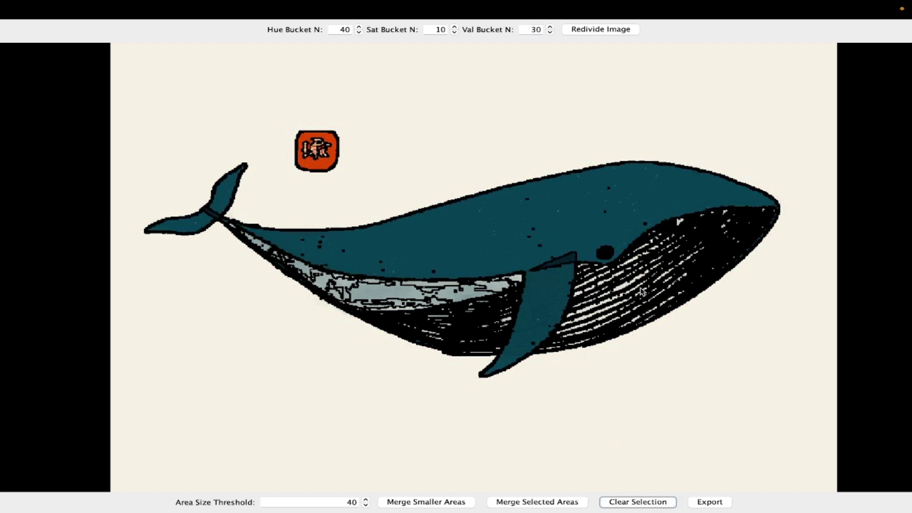
- Redivide the whale image with the Val bucket number at 30
{"action": "left_click_drag", "start_coordinate": [523, 30], "coordinate": [547, 30]}
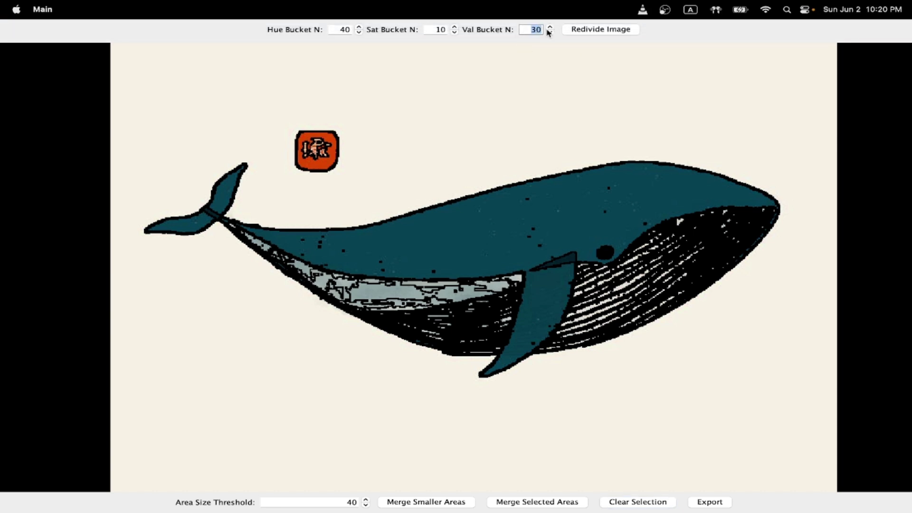
{"action": "left_click", "coordinate": [533, 31]}
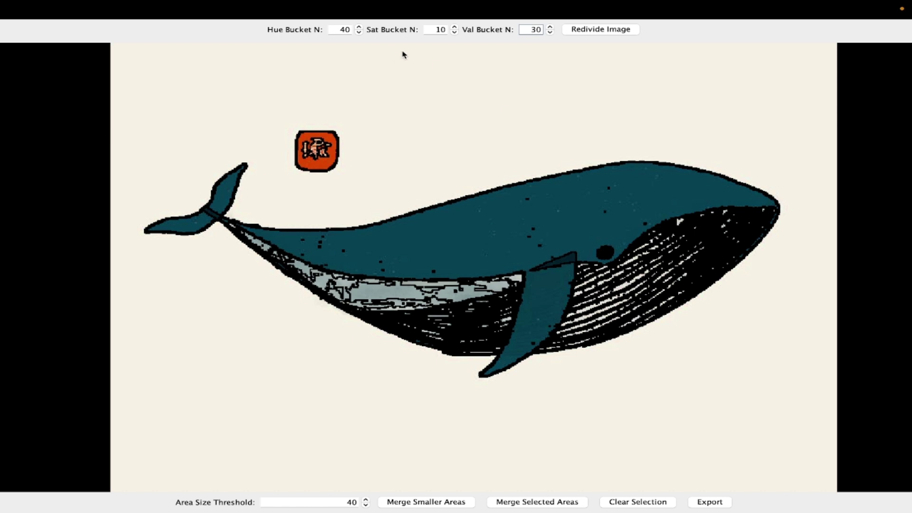
{"action": "left_click", "coordinate": [600, 29]}
- Merge the whale's back, fin, fin shadow and tail areas, and select the merged area to inspect it
{"action": "left_click", "coordinate": [568, 261]}
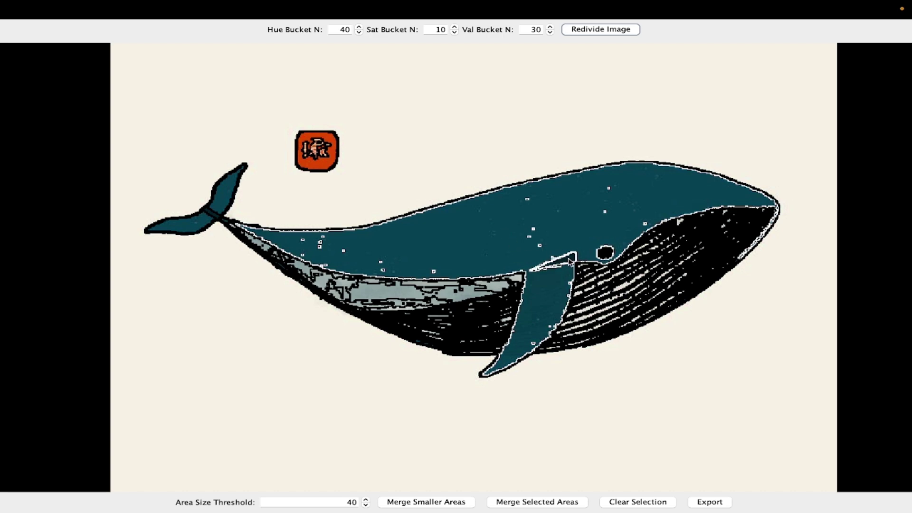
{"action": "left_click", "coordinate": [221, 205]}
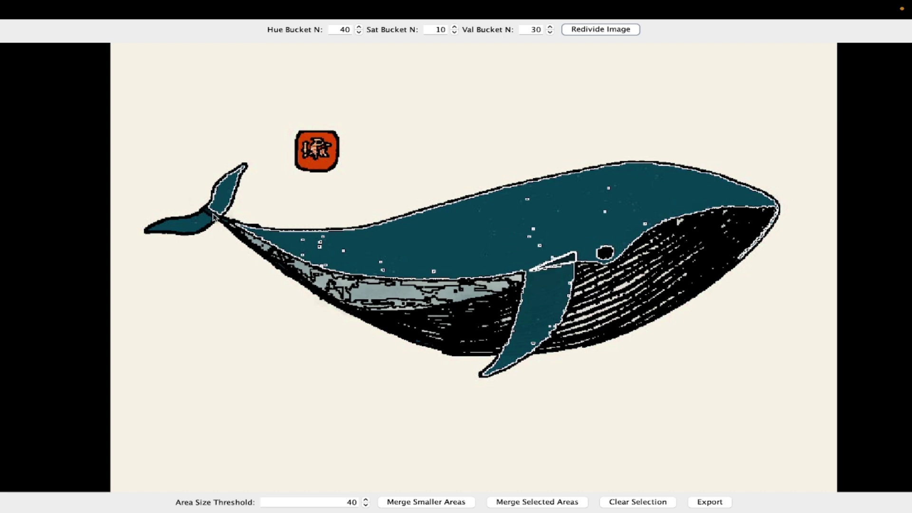
{"action": "left_click", "coordinate": [210, 212]}
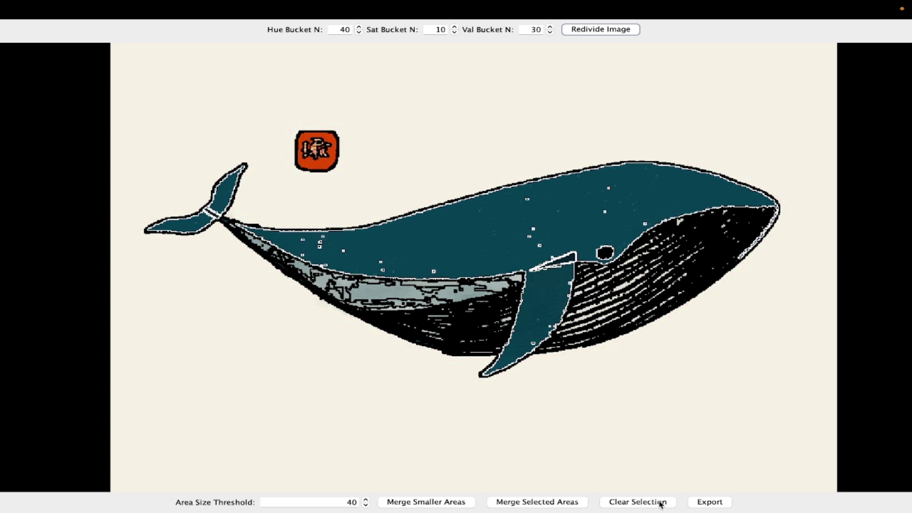
{"action": "left_click", "coordinate": [544, 503]}
{"action": "left_click", "coordinate": [501, 211]}
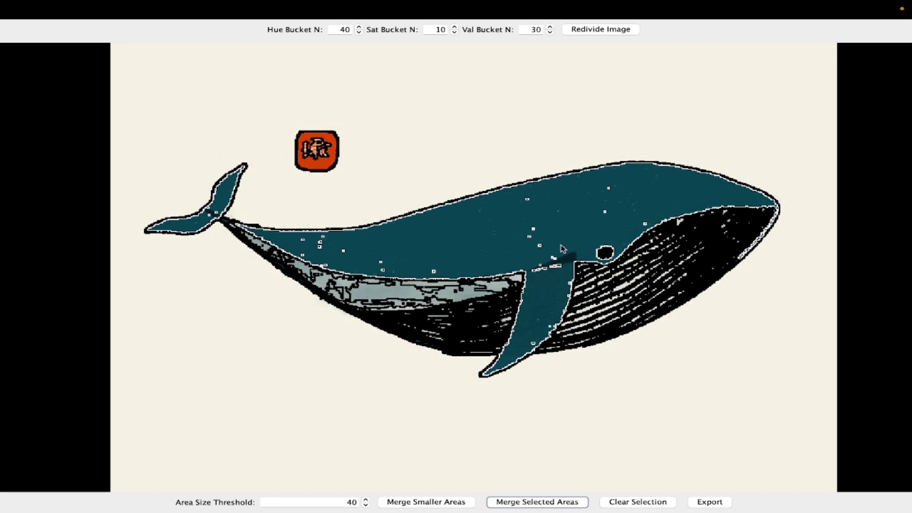
{"action": "scroll", "coordinate": [525, 291], "scroll_direction": "down", "scroll_amount": 3}
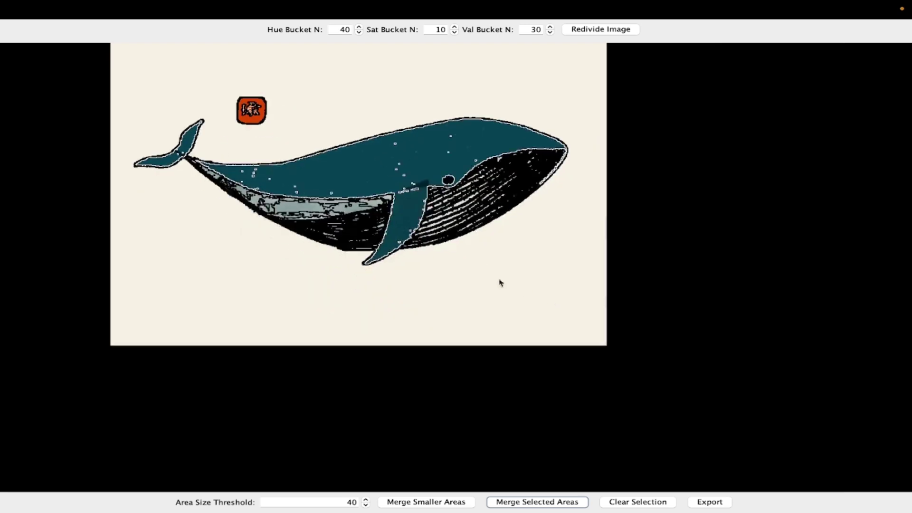
{"action": "scroll", "coordinate": [529, 293], "scroll_direction": "up", "scroll_amount": 5}
{"action": "scroll", "coordinate": [530, 293], "scroll_direction": "up", "scroll_amount": 6}
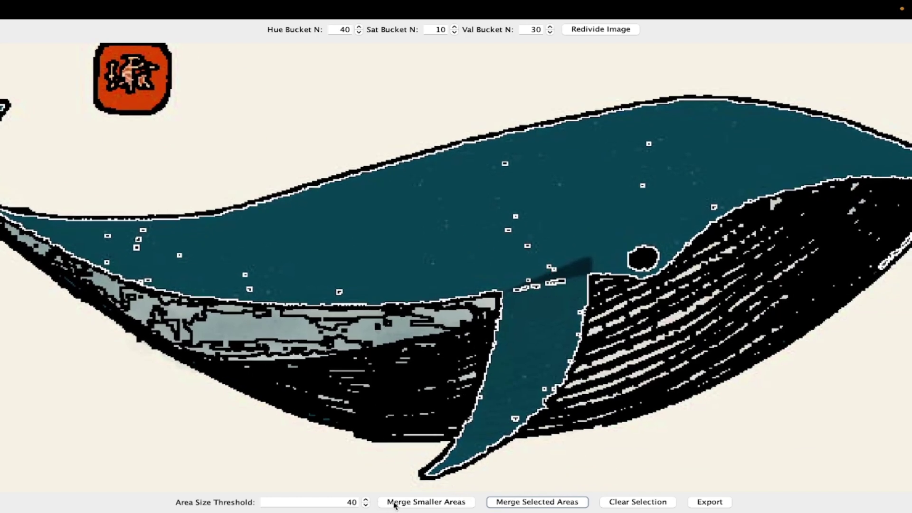
{"action": "left_click_drag", "start_coordinate": [425, 209], "coordinate": [533, 205]}
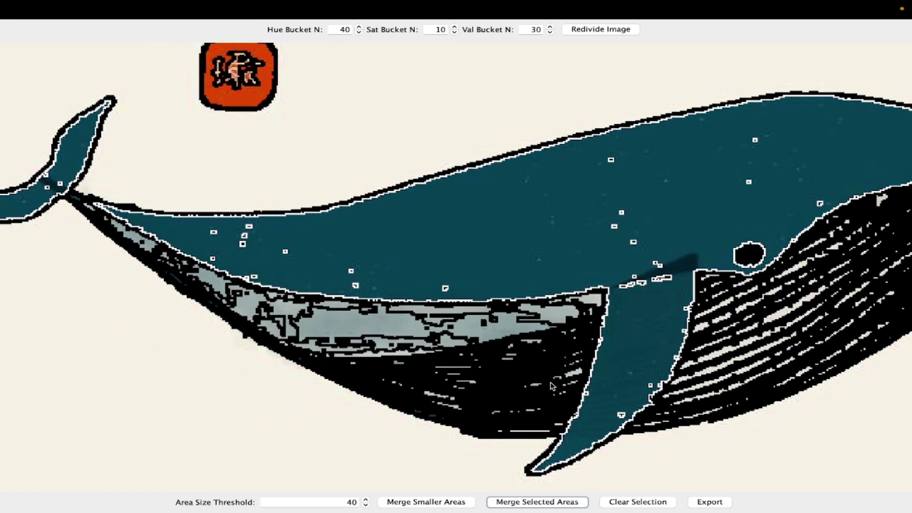
{"action": "left_click_drag", "start_coordinate": [608, 356], "coordinate": [527, 352]}
- Try merging the areas smaller than the threshold of 40, clear the selection and redivide the image
{"action": "left_click", "coordinate": [447, 504]}
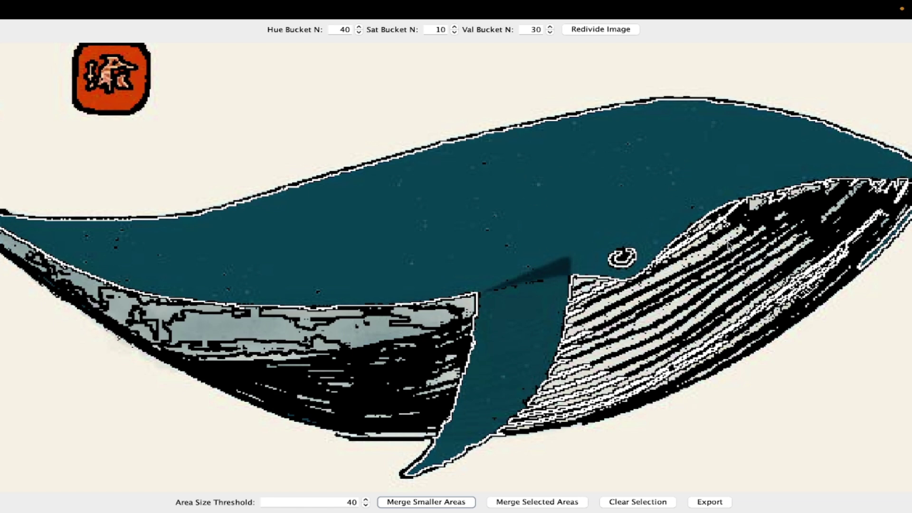
{"action": "left_click", "coordinate": [666, 506]}
{"action": "left_click", "coordinate": [602, 29]}
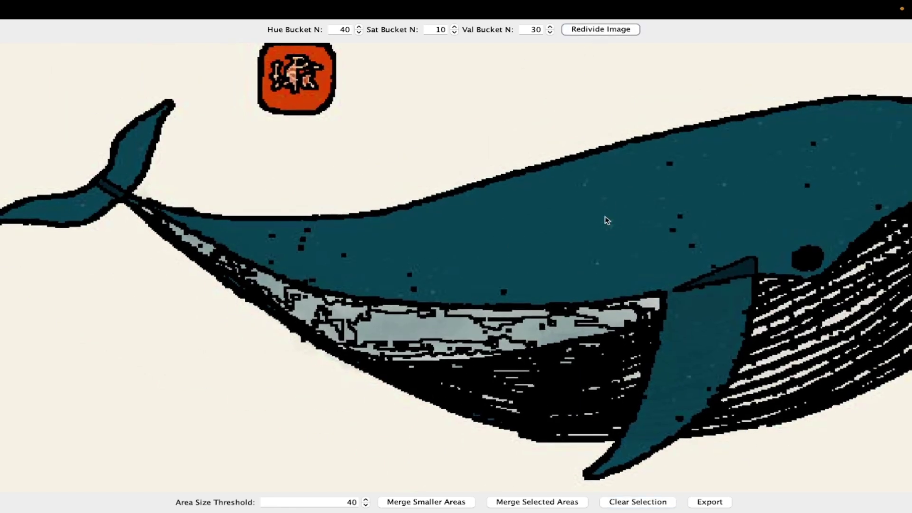
- Select the whale's back, fin, fin shadow and tail parts in the redivided image and merge them into one area
{"action": "left_click", "coordinate": [688, 241]}
{"action": "left_click", "coordinate": [736, 266]}
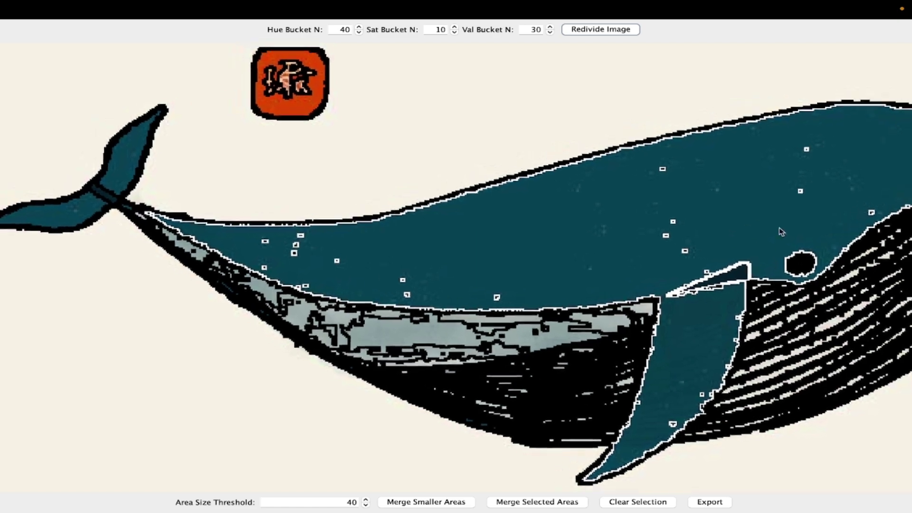
{"action": "scroll", "coordinate": [753, 221], "scroll_direction": "left", "scroll_amount": 4}
{"action": "scroll", "coordinate": [747, 377], "scroll_direction": "right", "scroll_amount": 10}
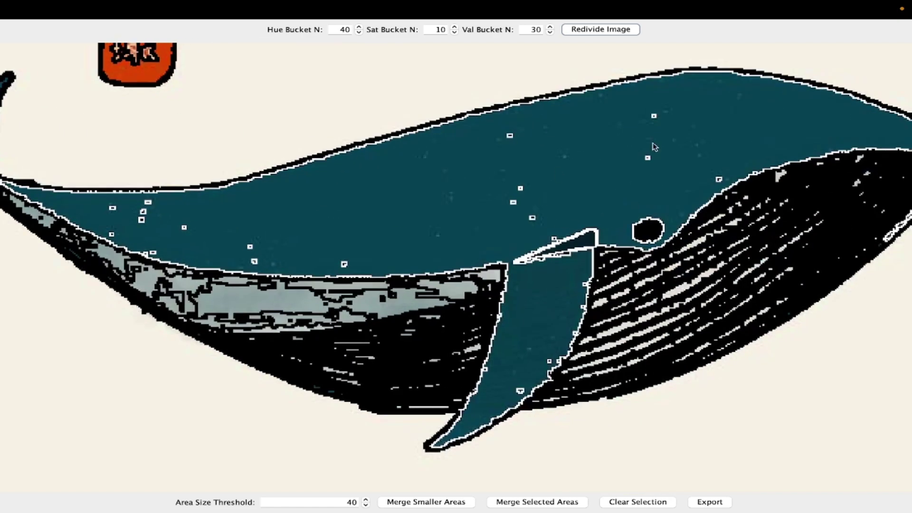
{"action": "scroll", "coordinate": [486, 187], "scroll_direction": "left", "scroll_amount": 5}
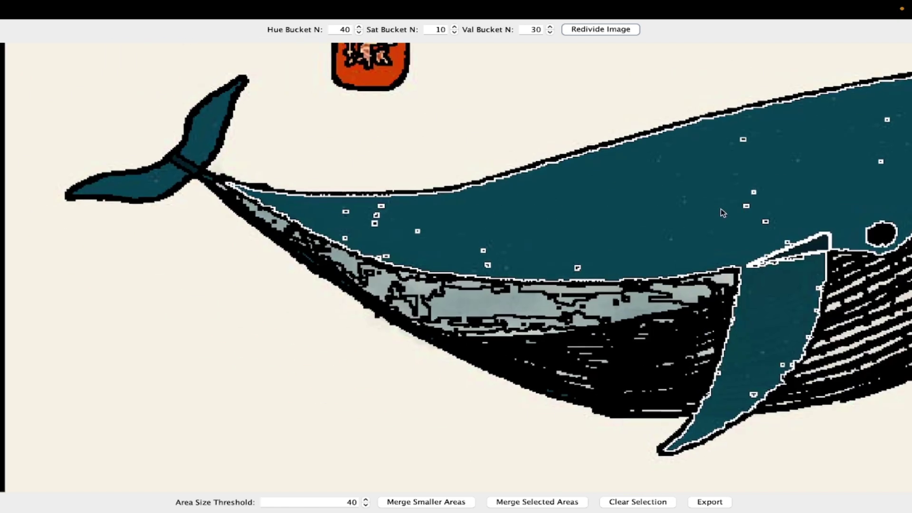
{"action": "left_click", "coordinate": [200, 168]}
{"action": "left_click", "coordinate": [196, 172]}
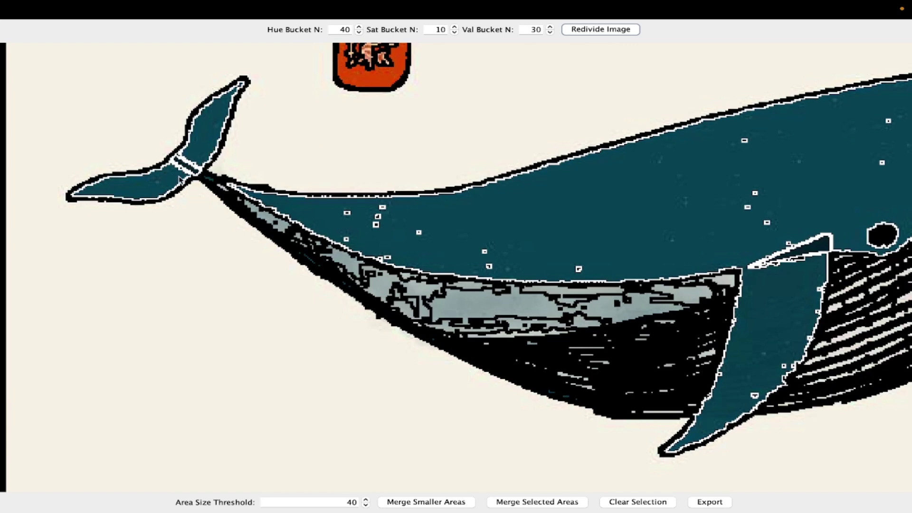
{"action": "left_click", "coordinate": [537, 501]}
- Select the merged blue whale area and open it for export, clearing and reselecting it in the export view
{"action": "scroll", "coordinate": [726, 207], "scroll_direction": "right", "scroll_amount": 8}
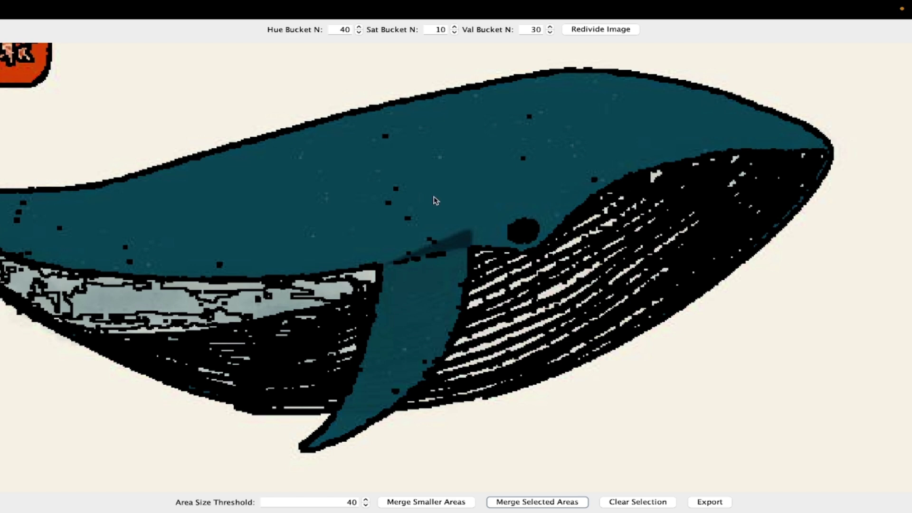
{"action": "left_click_drag", "start_coordinate": [436, 199], "coordinate": [531, 198]}
{"action": "scroll", "coordinate": [649, 236], "scroll_direction": "down", "scroll_amount": 2}
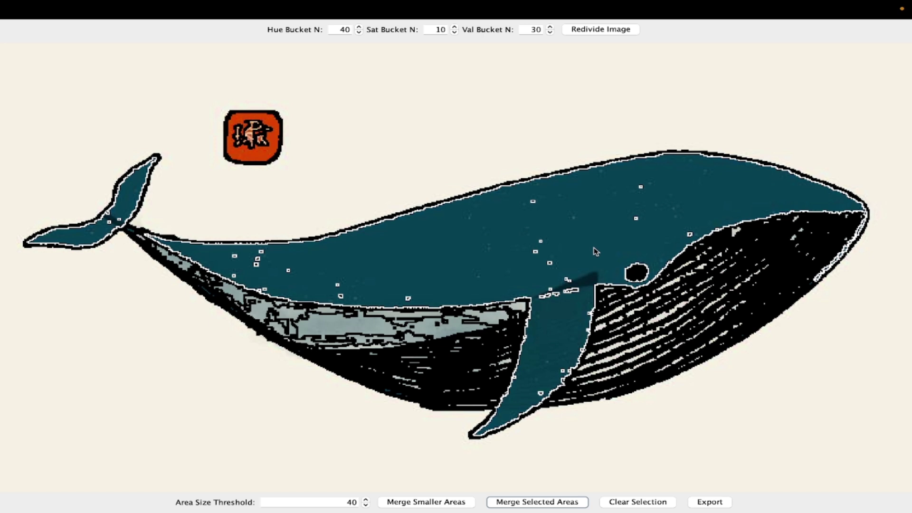
{"action": "left_click", "coordinate": [710, 502]}
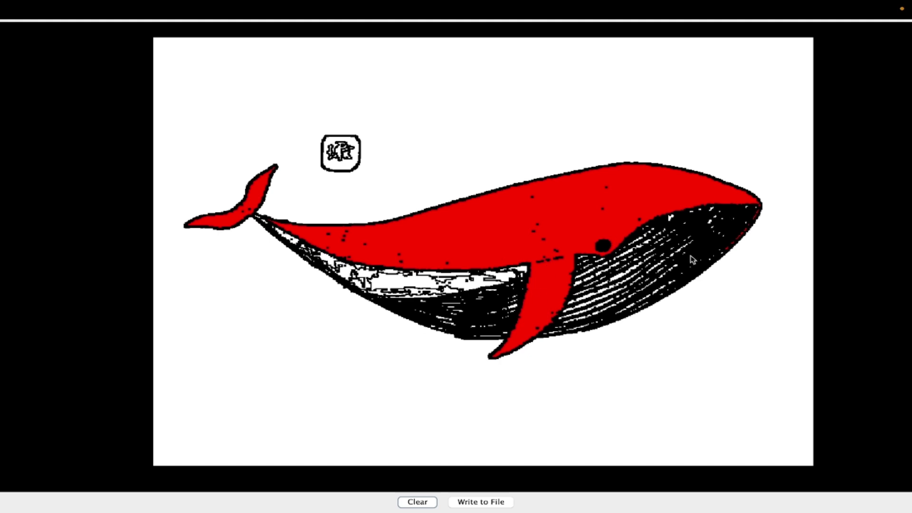
{"action": "left_click", "coordinate": [428, 506]}
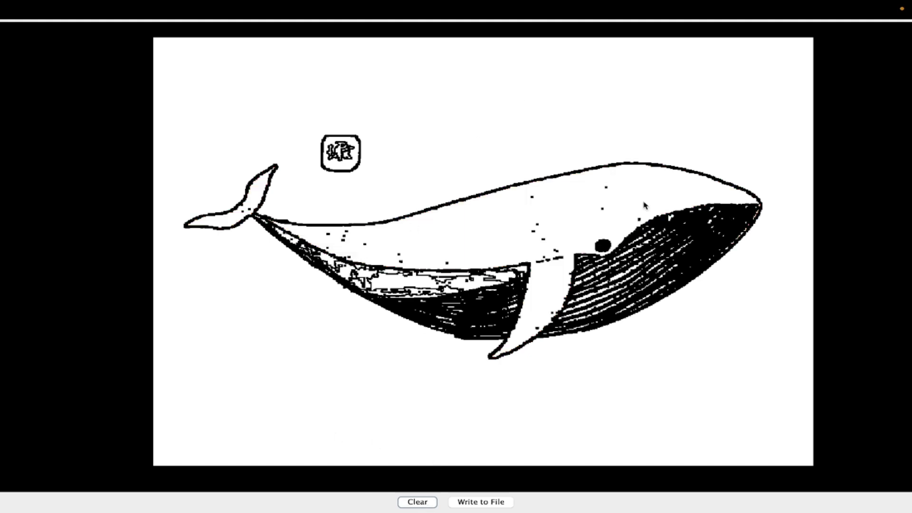
{"action": "left_click", "coordinate": [572, 216]}
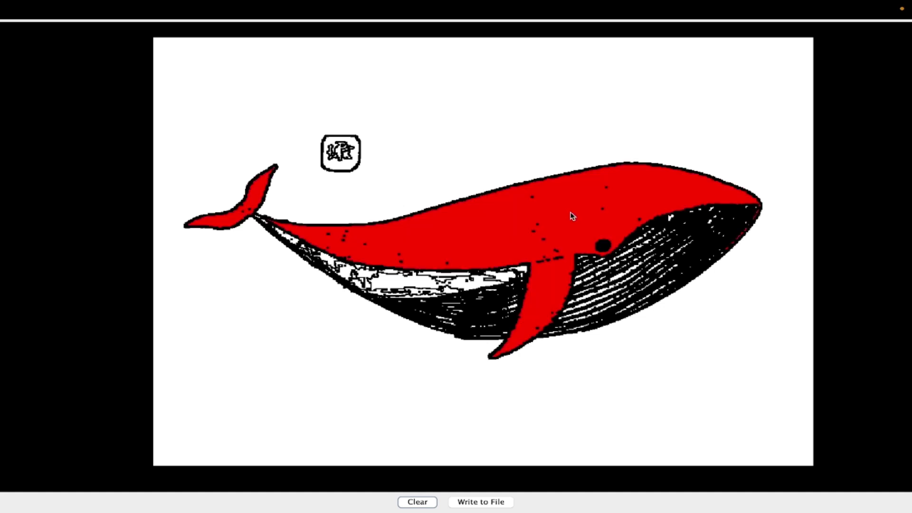
- Write the exported blue area to whale_blue.png in Downloads, replacing the existing file
{"action": "left_click", "coordinate": [492, 502]}
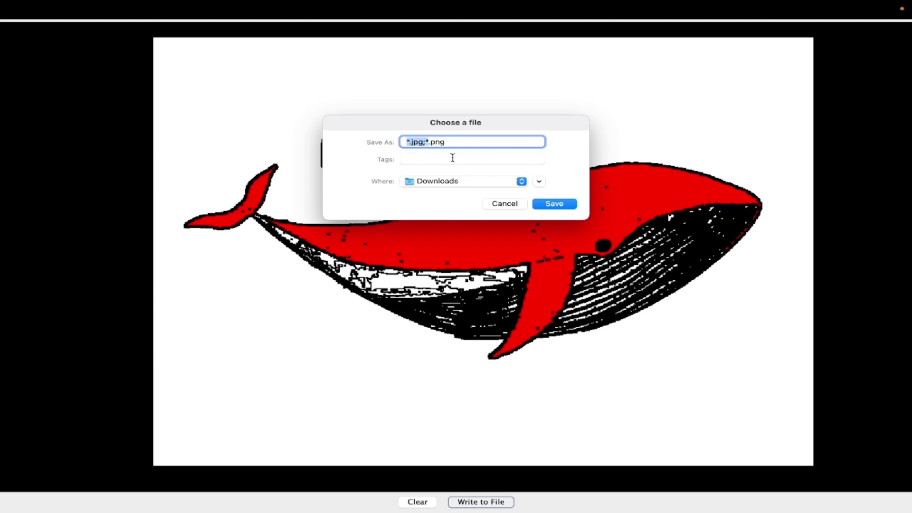
{"action": "type", "text": "whale_blue"}
{"action": "left_click", "coordinate": [549, 202]}
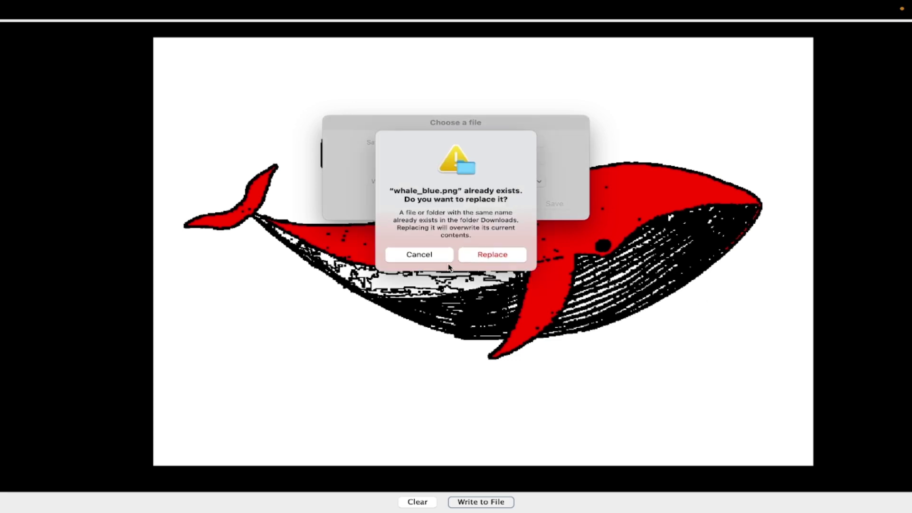
{"action": "left_click", "coordinate": [492, 255]}
- Take the export window out of full screen and move the Downloads folder window so its file list is accessible
{"action": "mouse_move", "coordinate": [128, 14]}
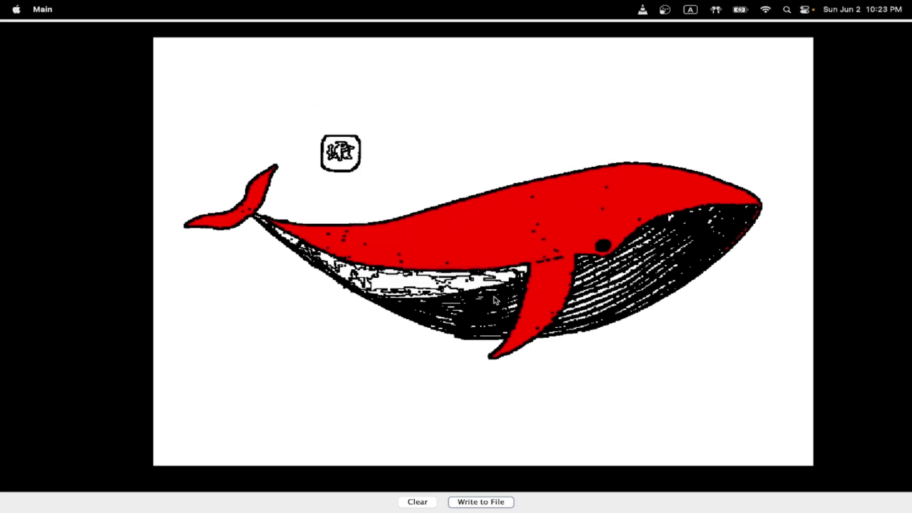
{"action": "left_click", "coordinate": [33, 27]}
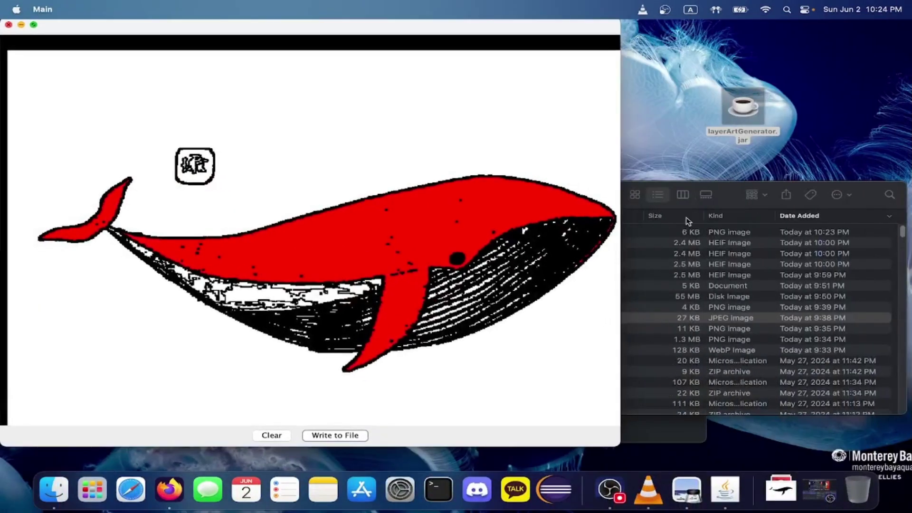
{"action": "left_click", "coordinate": [869, 200]}
{"action": "left_click_drag", "start_coordinate": [681, 198], "coordinate": [770, 122]}
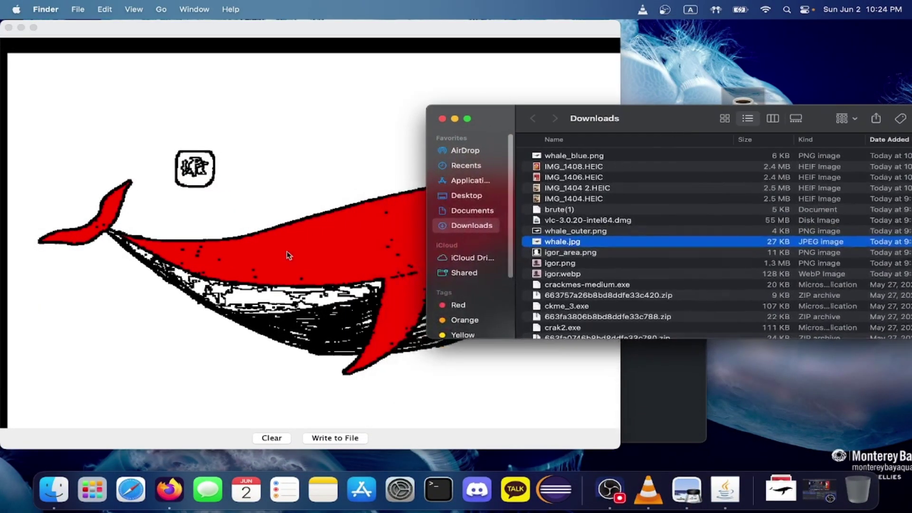
{"action": "left_click", "coordinate": [312, 266]}
{"action": "left_click_drag", "start_coordinate": [311, 266], "coordinate": [321, 236]}
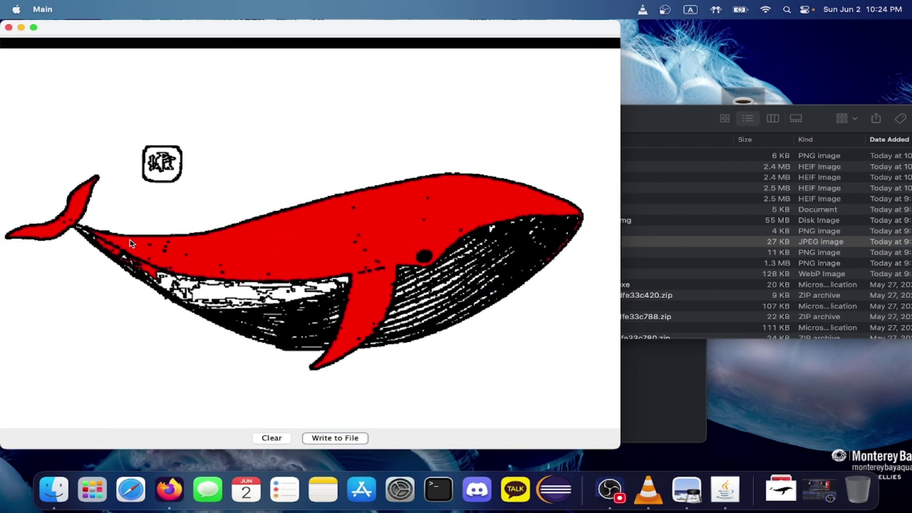
- Open whale_blue.png from the Downloads folder and reposition its preview window
{"action": "left_click", "coordinate": [679, 160]}
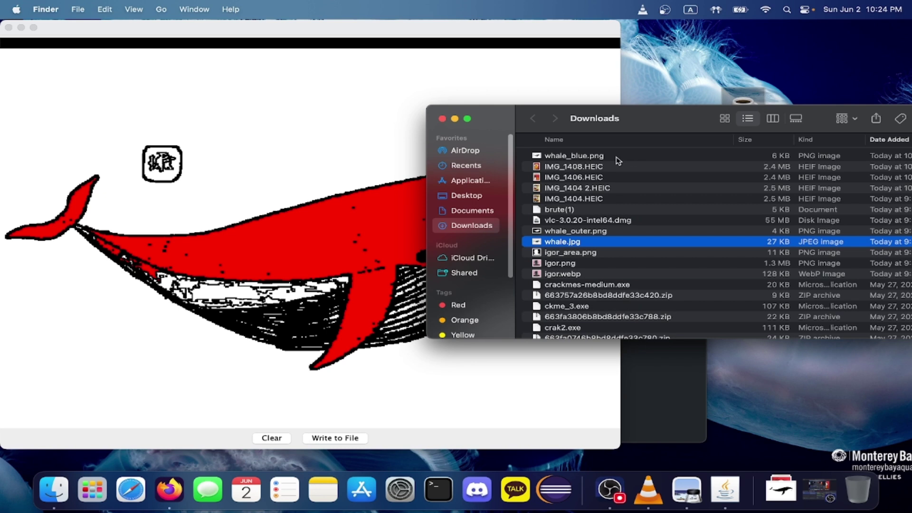
{"action": "double_click", "coordinate": [617, 161]}
{"action": "left_click_drag", "start_coordinate": [268, 151], "coordinate": [283, 107]}
{"action": "left_click_drag", "start_coordinate": [251, 47], "coordinate": [392, 57]}
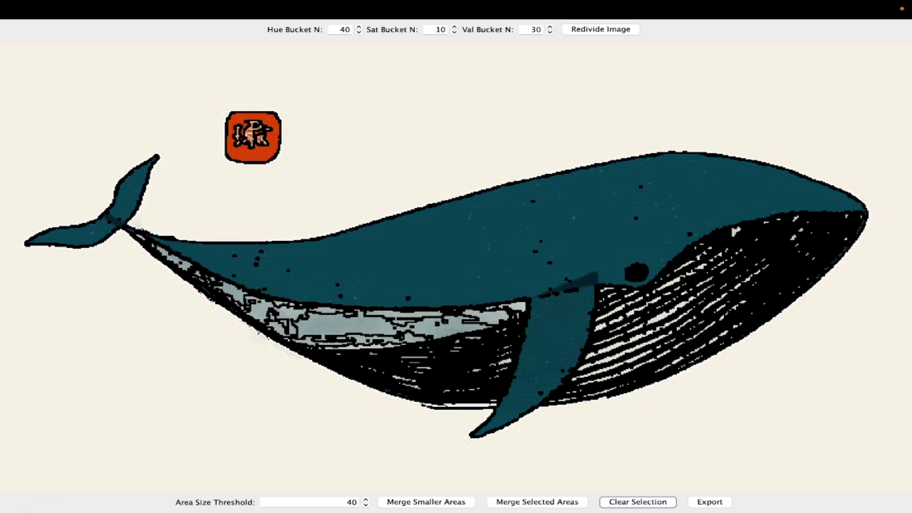
- Export the whale image's background area and write it to Downloads as whale_background
{"action": "left_click", "coordinate": [710, 502]}
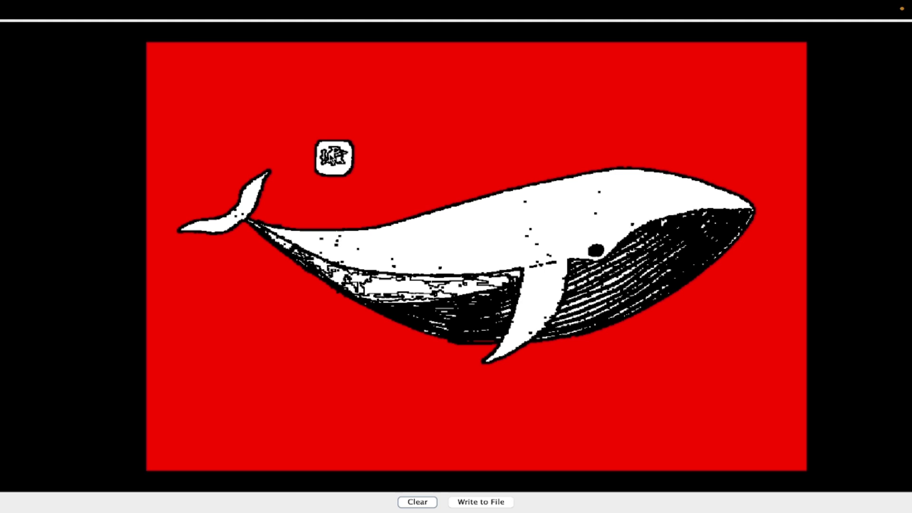
{"action": "left_click", "coordinate": [490, 502]}
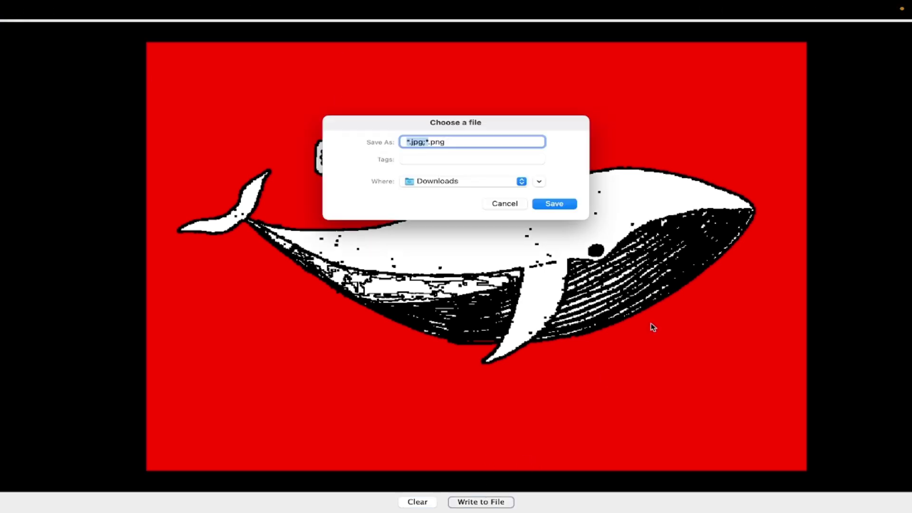
{"action": "type", "text": "whale_backgro"}
{"action": "type", "text": "und"}
{"action": "key", "text": "Return"}
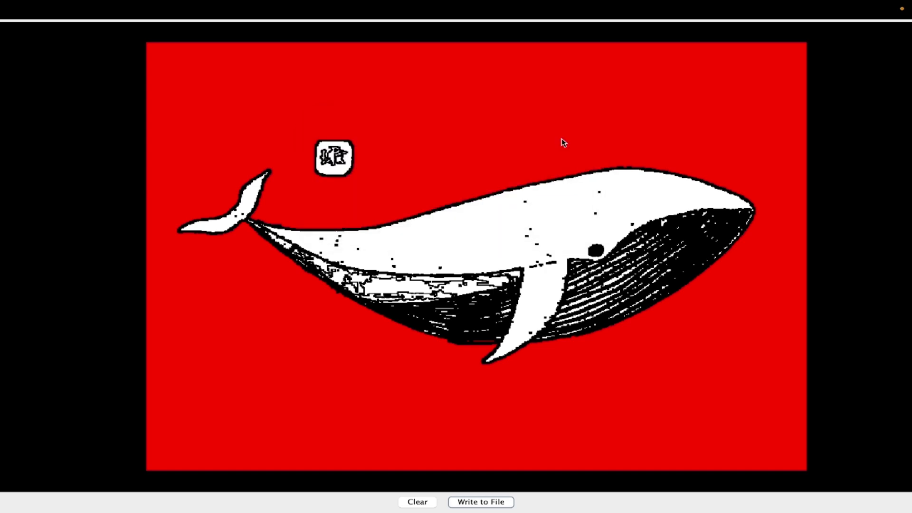
- Leave full screen, open whale_background.png from Downloads and place its preview beside whale.jpg for comparison
{"action": "mouse_move", "coordinate": [23, 28]}
{"action": "left_click", "coordinate": [34, 27]}
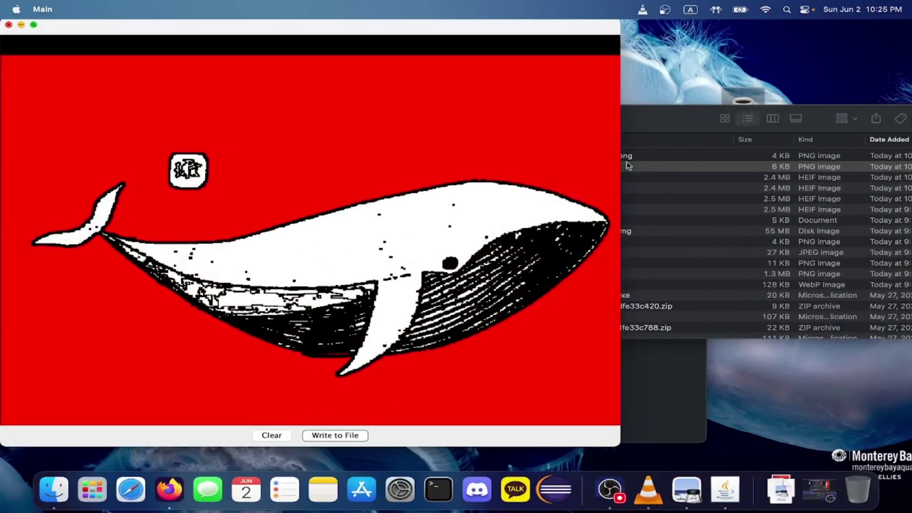
{"action": "left_click", "coordinate": [682, 118]}
{"action": "double_click", "coordinate": [630, 158]}
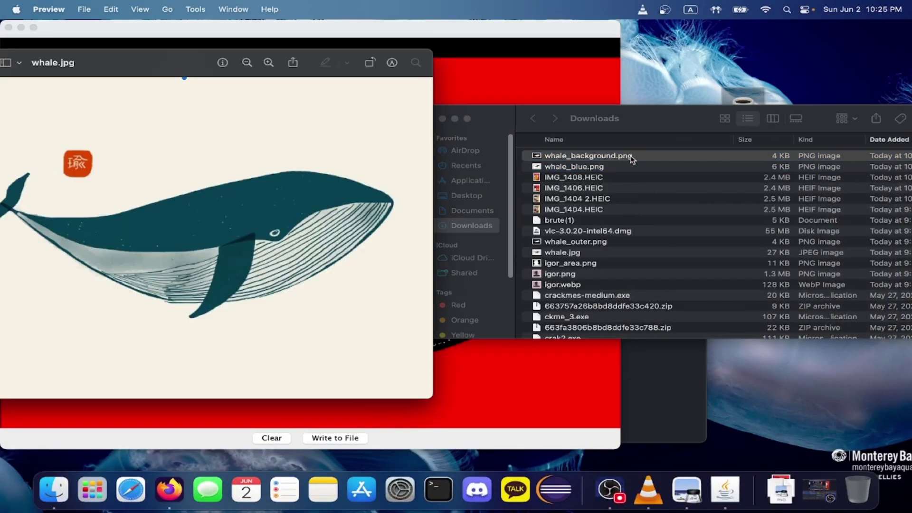
{"action": "left_click_drag", "start_coordinate": [257, 47], "coordinate": [700, 75]}
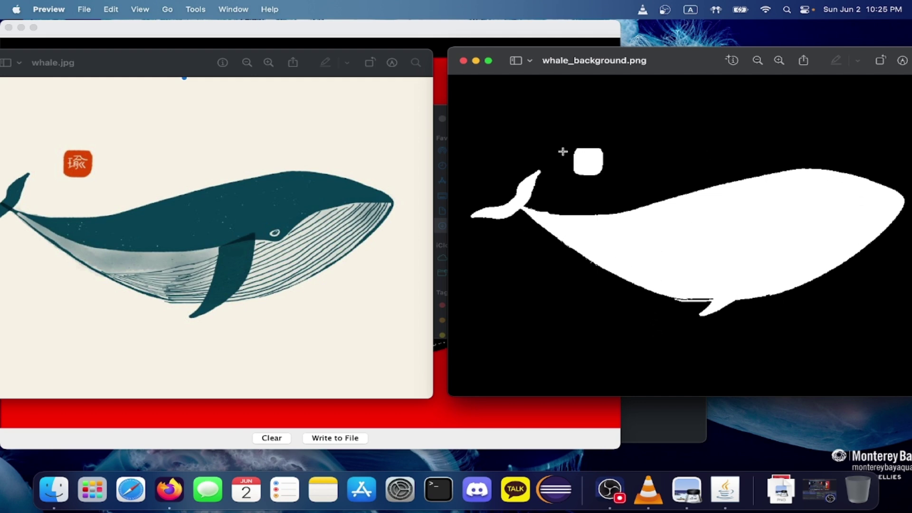
- Switch to LightBurn by launching it with an empty project
{"action": "left_click", "coordinate": [96, 487]}
{"action": "left_click", "coordinate": [354, 159]}
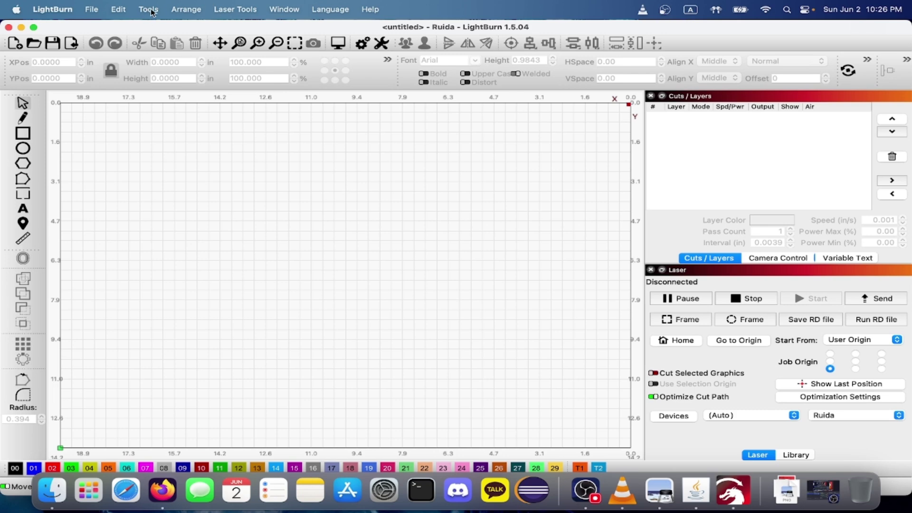
- Import whale_background.png from the Downloads folder into the empty project
{"action": "left_click", "coordinate": [98, 12]}
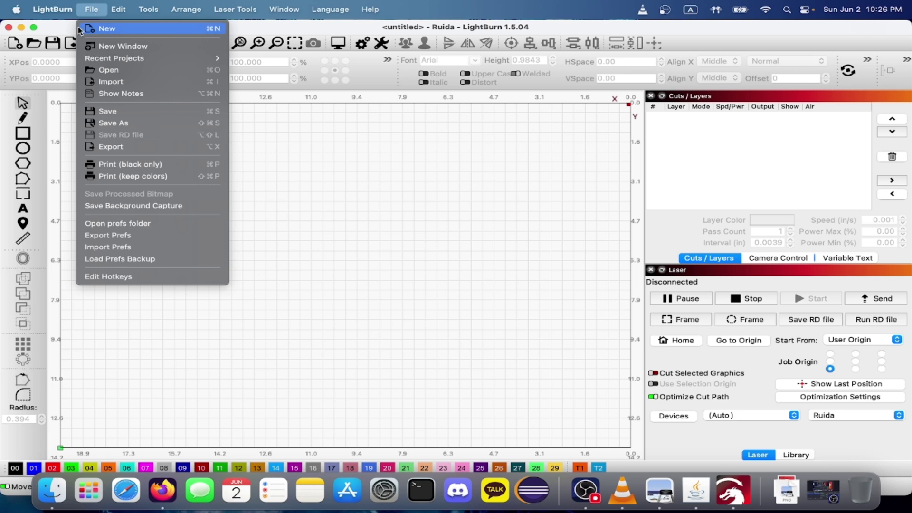
{"action": "left_click", "coordinate": [72, 45]}
{"action": "left_click", "coordinate": [73, 46]}
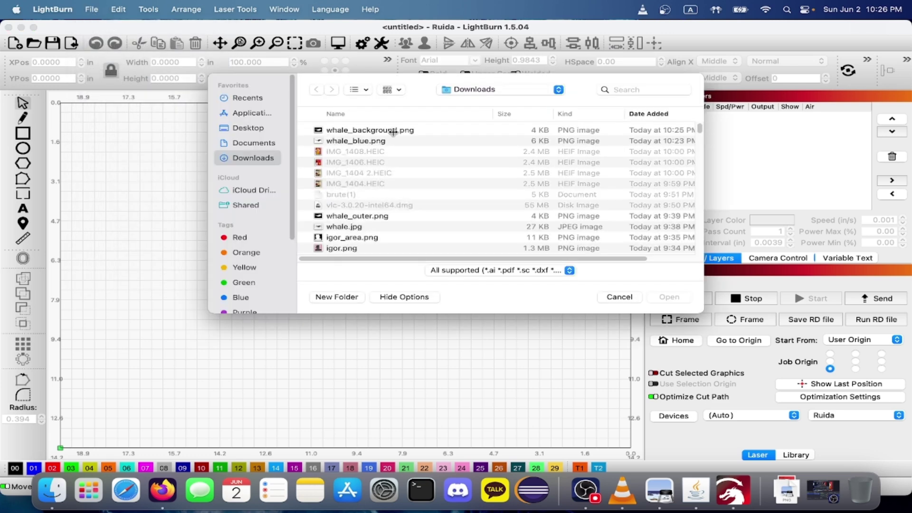
{"action": "left_click", "coordinate": [389, 130]}
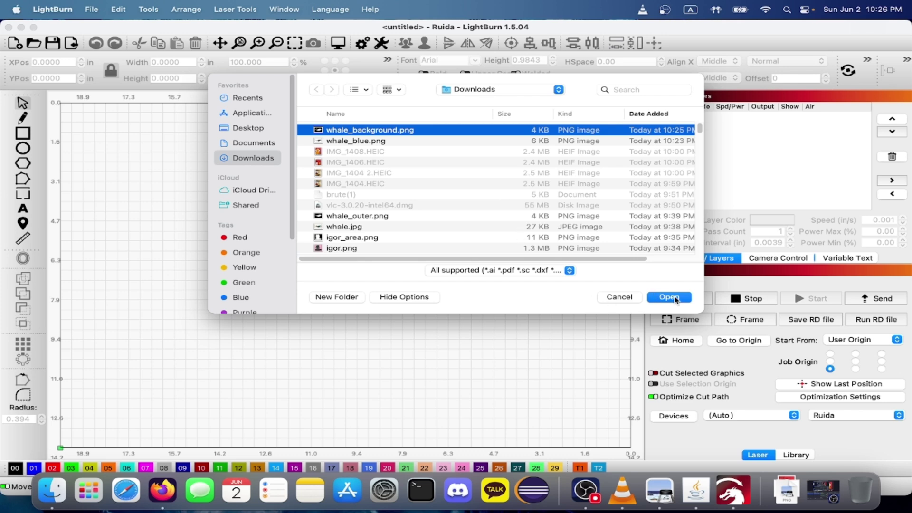
{"action": "left_click", "coordinate": [669, 297]}
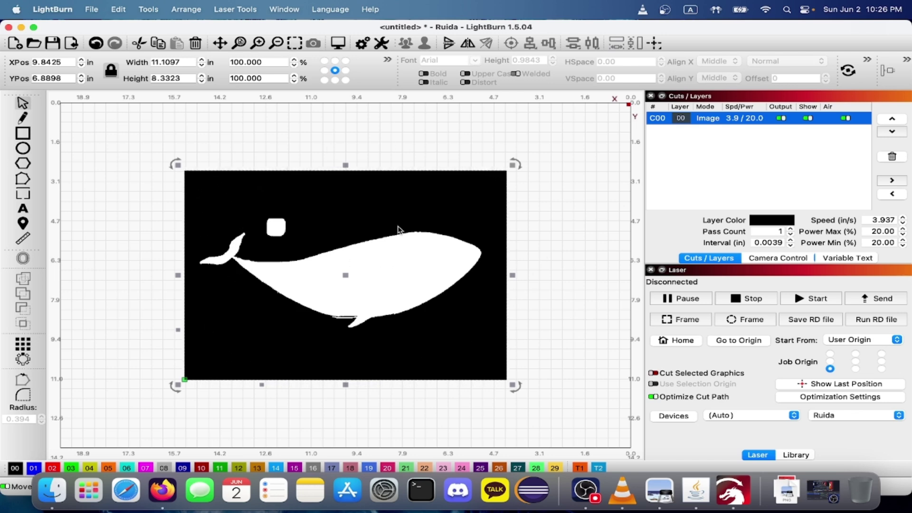
- Trace the whale_background image with the default trace settings and delete the source bitmap
{"action": "scroll", "coordinate": [537, 197], "scroll_direction": "down", "scroll_amount": 2}
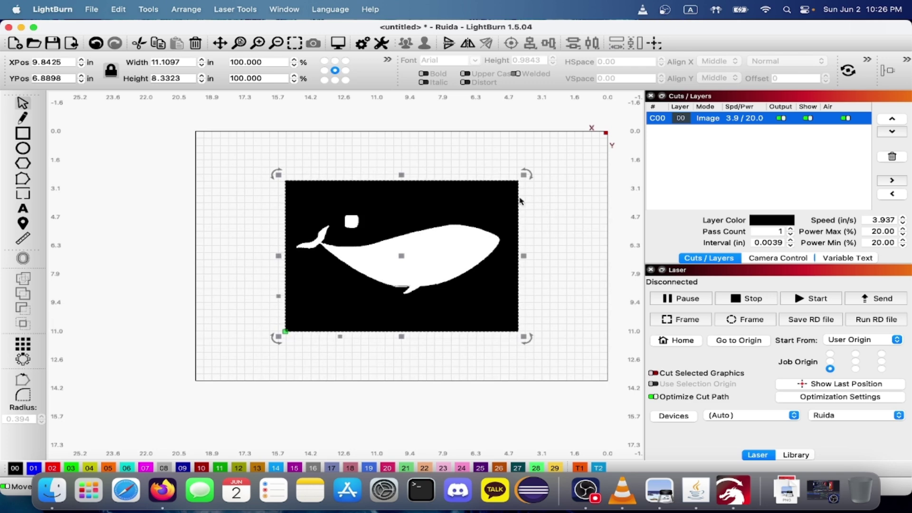
{"action": "scroll", "coordinate": [579, 223], "scroll_direction": "up", "scroll_amount": 2}
{"action": "right_click", "coordinate": [382, 228]}
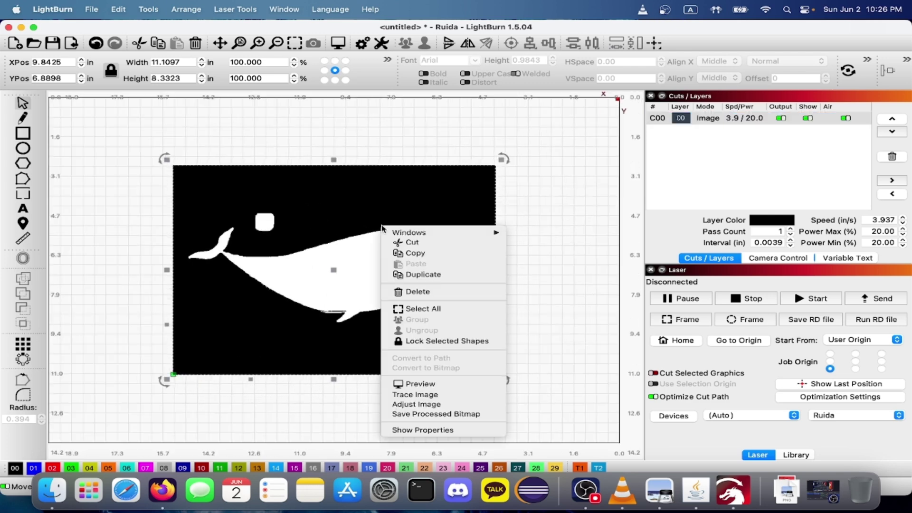
{"action": "mouse_move", "coordinate": [403, 235]}
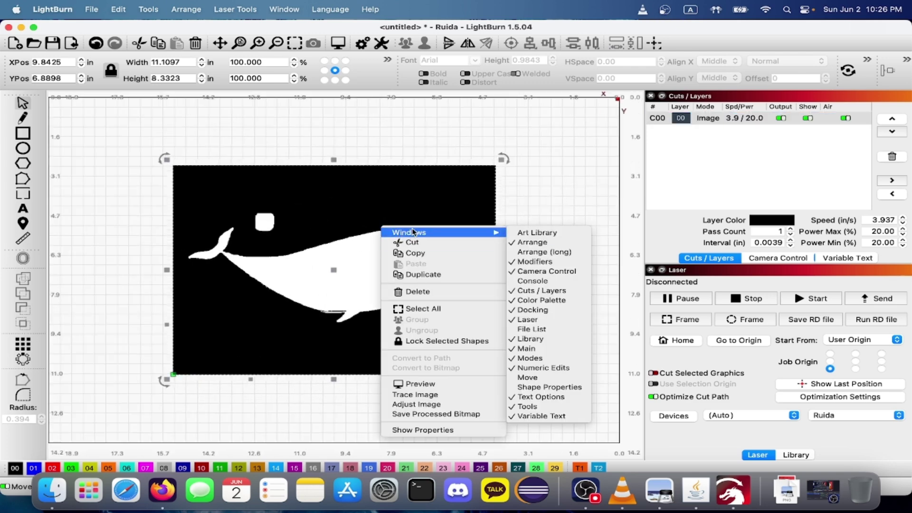
{"action": "left_click", "coordinate": [442, 397]}
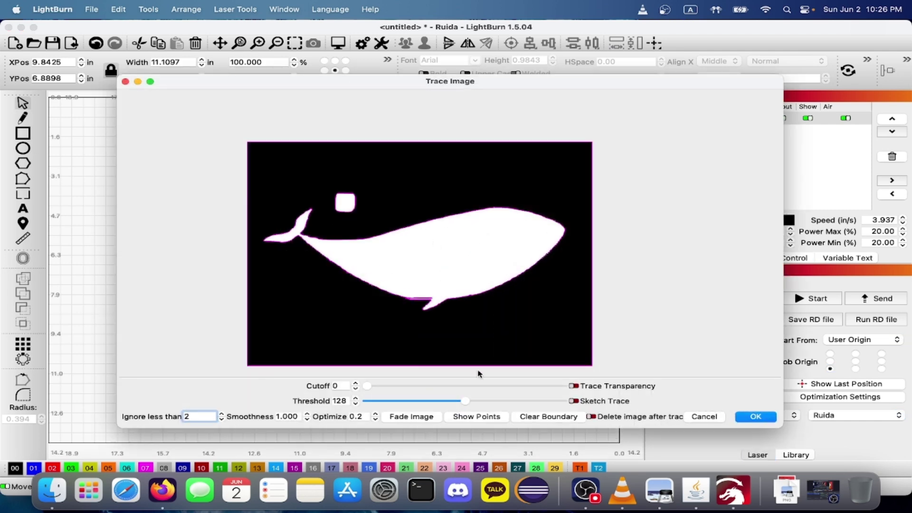
{"action": "left_click", "coordinate": [752, 417]}
{"action": "left_click", "coordinate": [414, 198]}
{"action": "key", "text": "Delete"}
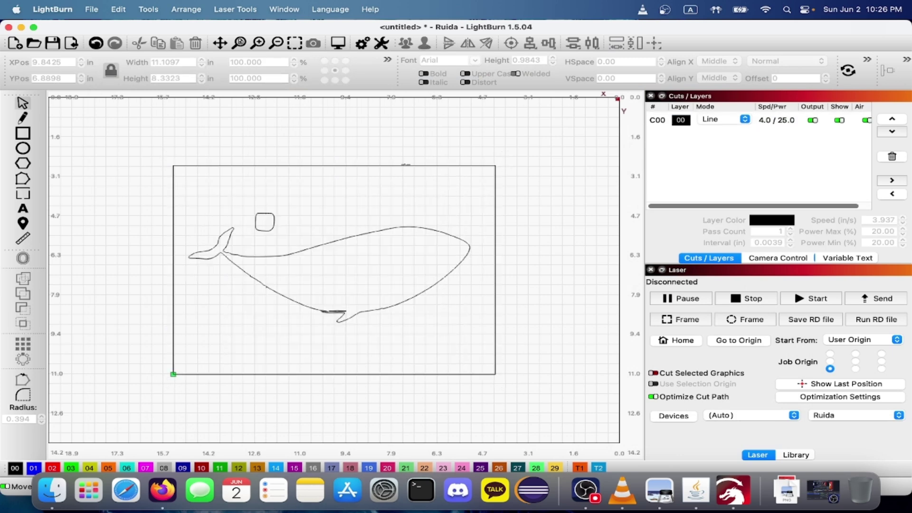
- Ungroup the traced outlines and delete the small rounded square above the whale's tail
{"action": "left_click", "coordinate": [405, 165]}
{"action": "right_click", "coordinate": [401, 207]}
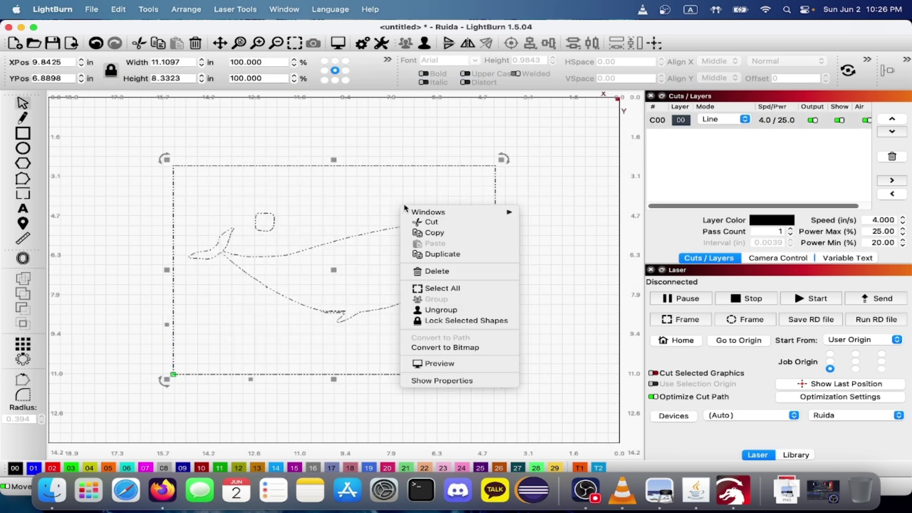
{"action": "left_click", "coordinate": [427, 310]}
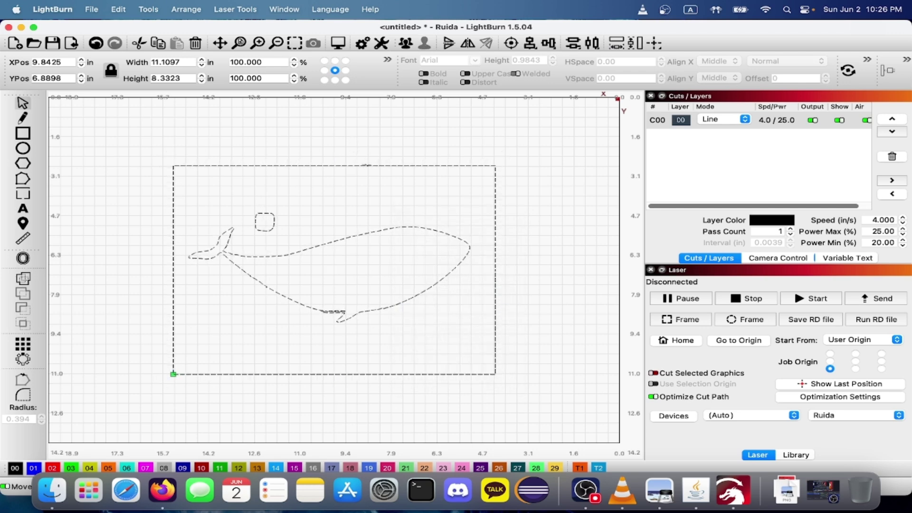
{"action": "left_click", "coordinate": [264, 229]}
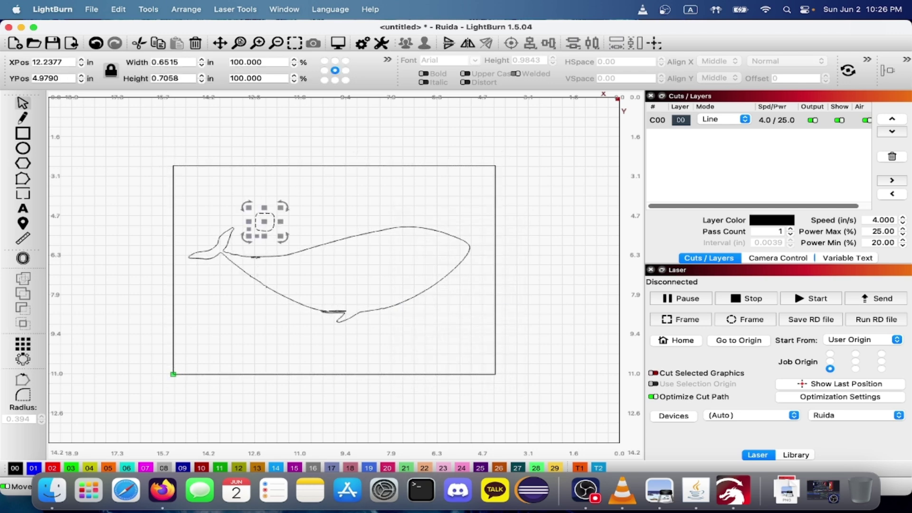
{"action": "left_click", "coordinate": [432, 174]}
- Delete the rectangular border surrounding the whale outline
{"action": "left_click", "coordinate": [420, 167]}
{"action": "right_click", "coordinate": [421, 170]}
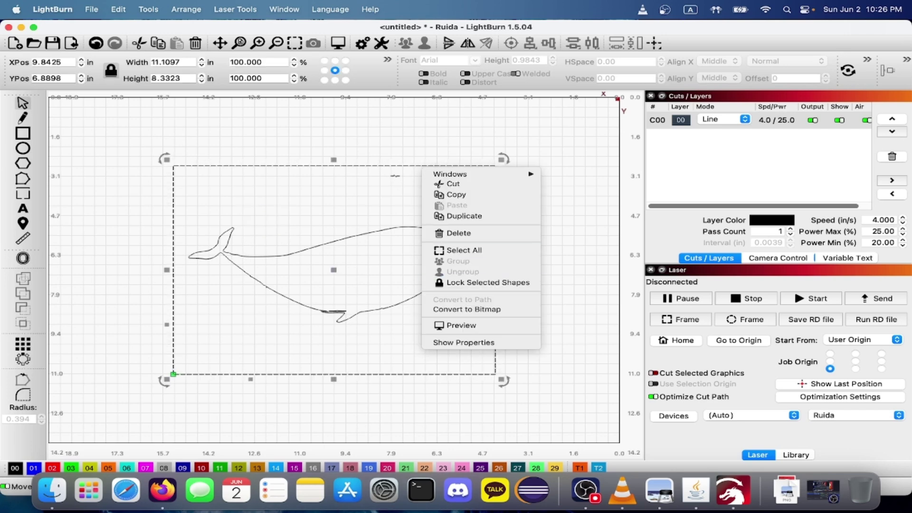
{"action": "left_click", "coordinate": [452, 232]}
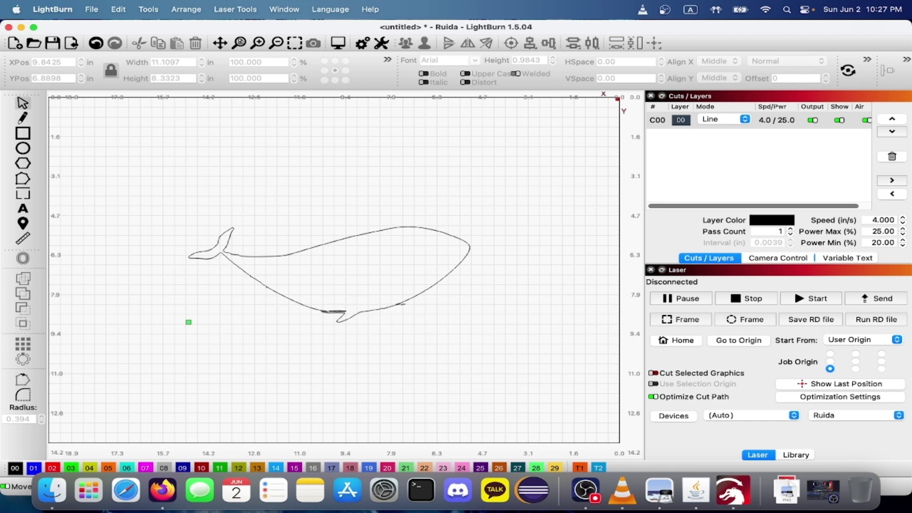
- Import whale_blue.png from the Downloads folder into the same project
{"action": "left_click", "coordinate": [66, 44]}
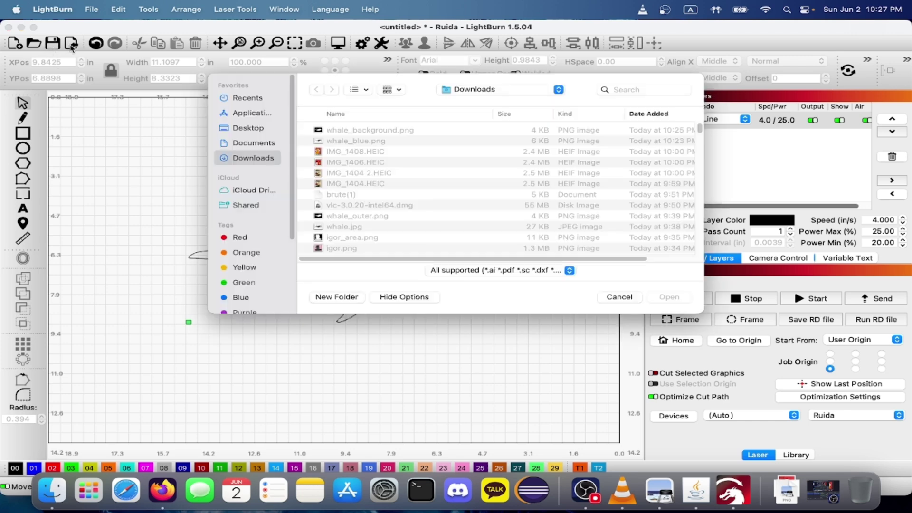
{"action": "left_click", "coordinate": [360, 141]}
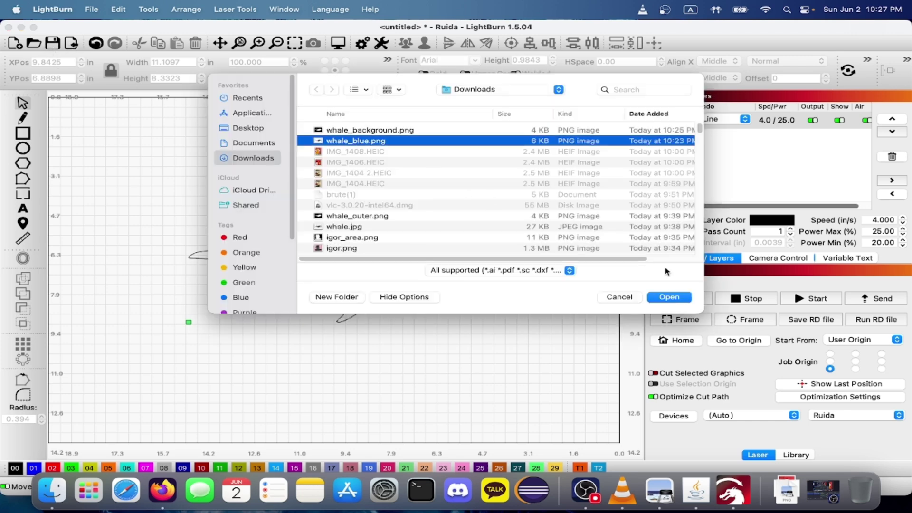
{"action": "left_click", "coordinate": [676, 299]}
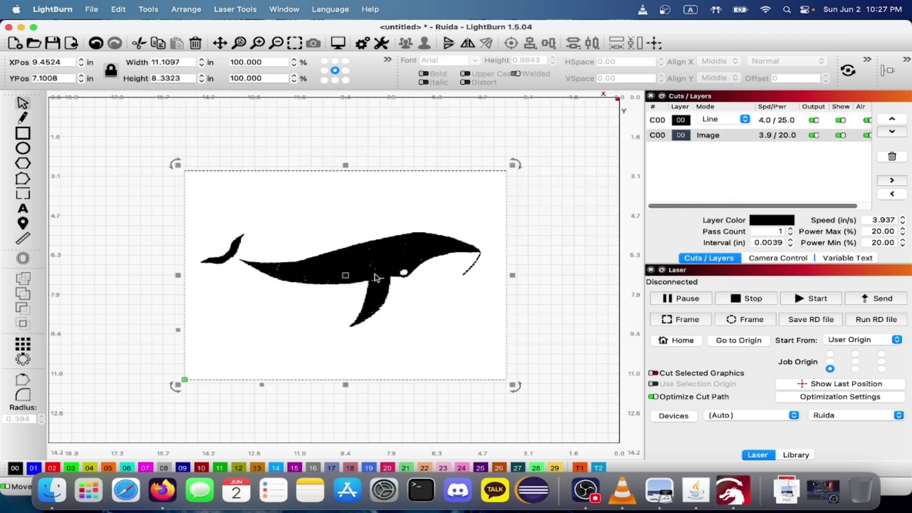
- Trace the whale_blue image with Ignore less than set to 30, and delete the source bitmap
{"action": "right_click", "coordinate": [397, 219]}
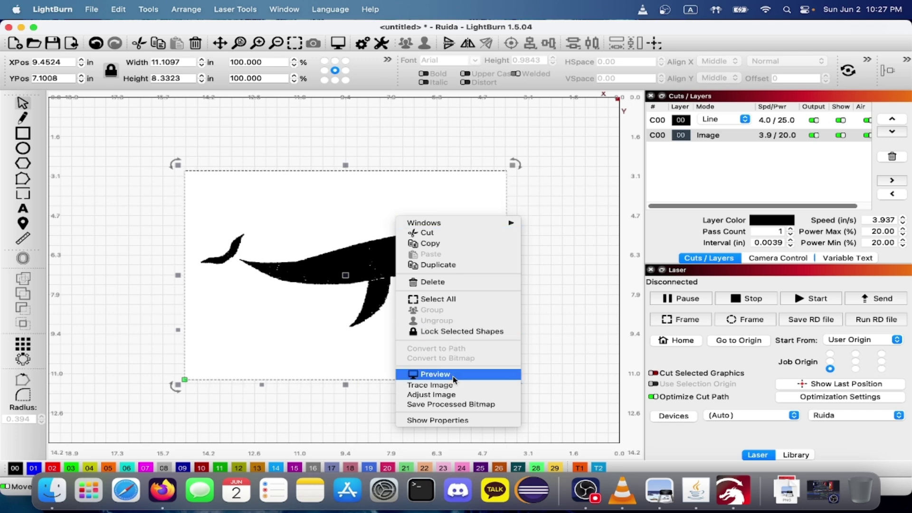
{"action": "left_click", "coordinate": [428, 383]}
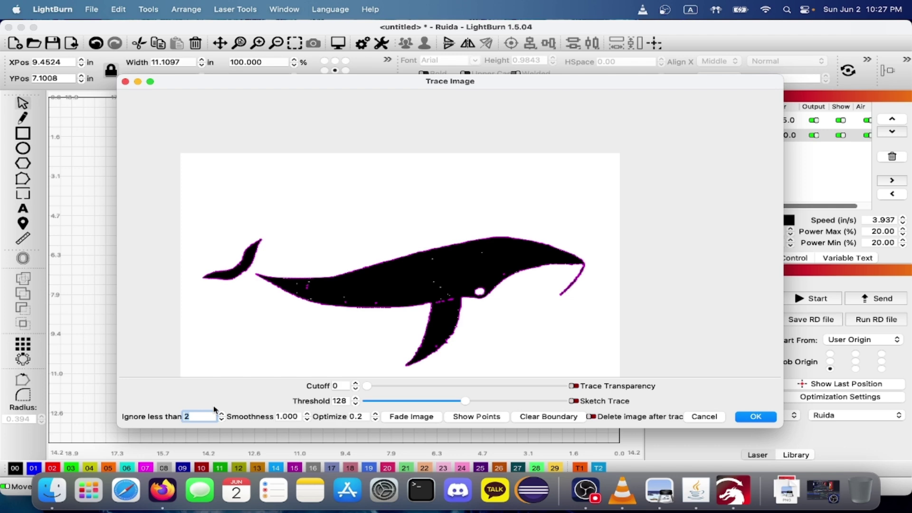
{"action": "key", "text": "BackSpace"}
{"action": "type", "text": "30"}
{"action": "left_click", "coordinate": [755, 417]}
{"action": "left_click", "coordinate": [448, 210]}
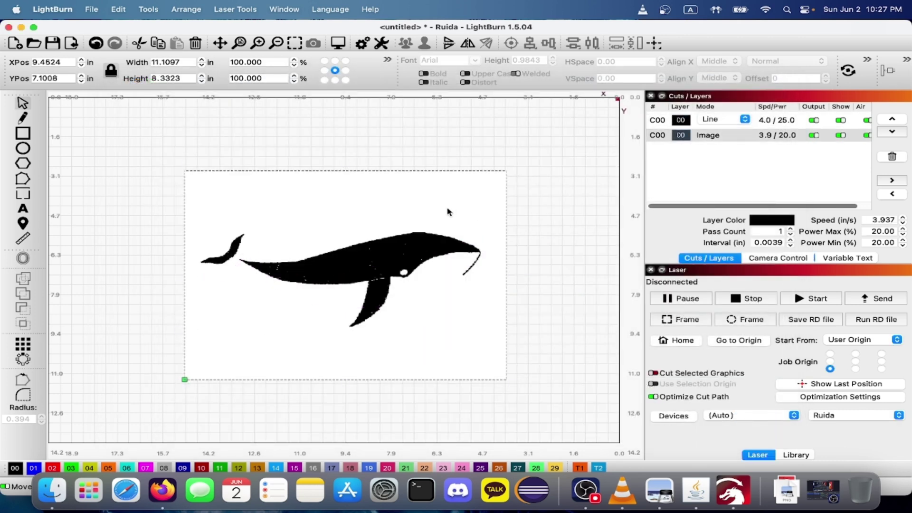
{"action": "key", "text": "Delete"}
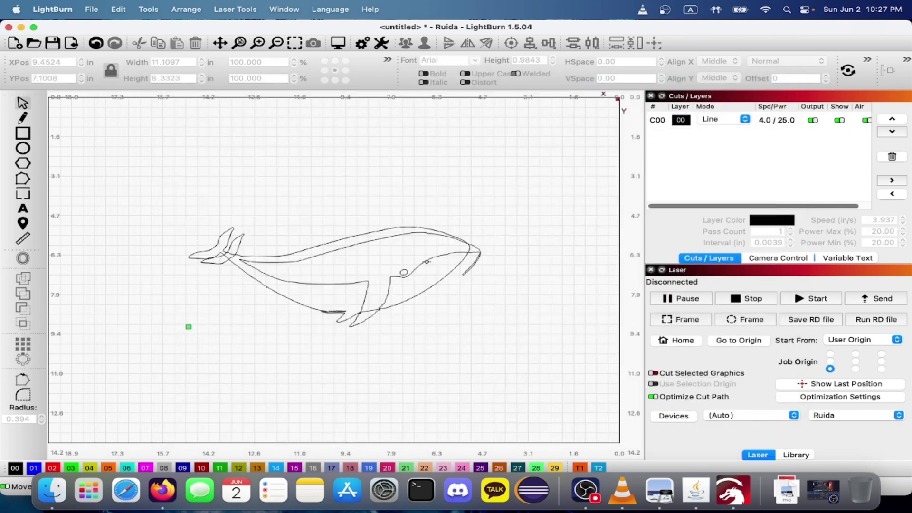
- Move the traced blue-area outline onto the whale silhouette so that their back, tail and fin edges align
{"action": "left_click", "coordinate": [424, 261]}
{"action": "left_click_drag", "start_coordinate": [424, 261], "coordinate": [410, 259]}
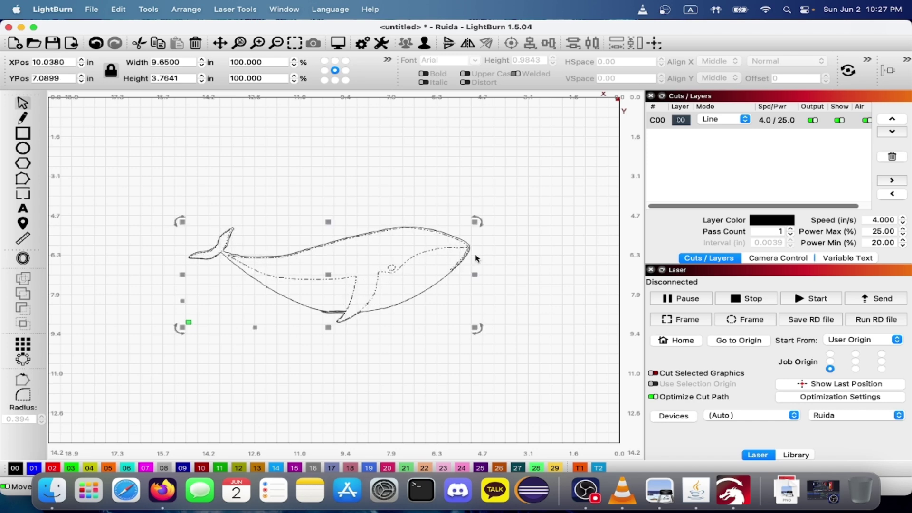
{"action": "left_click", "coordinate": [508, 248]}
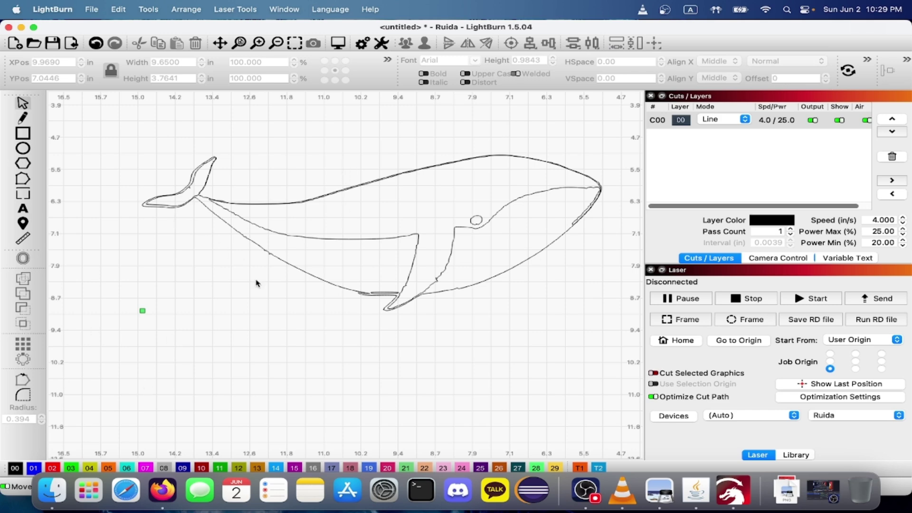
- Assign the inner blue-area outline to the blue layer 01 and deselect it
{"action": "left_click", "coordinate": [342, 239]}
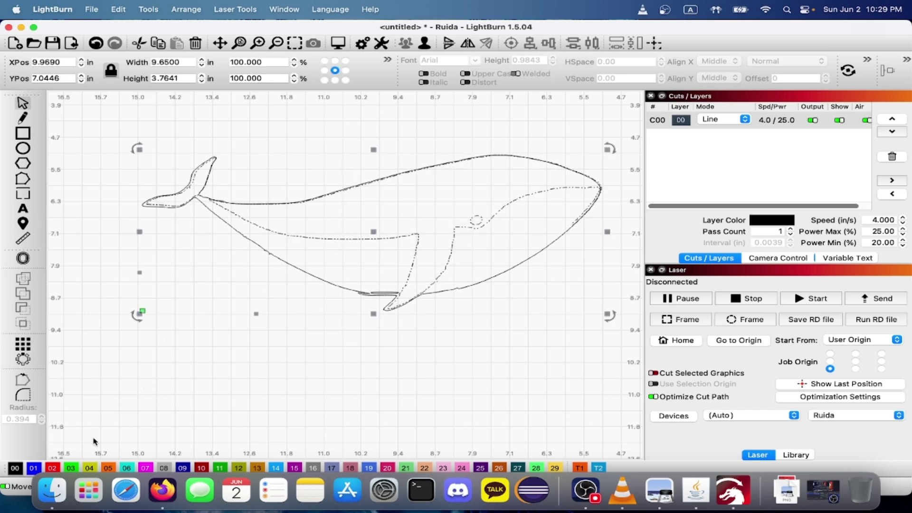
{"action": "left_click", "coordinate": [33, 467]}
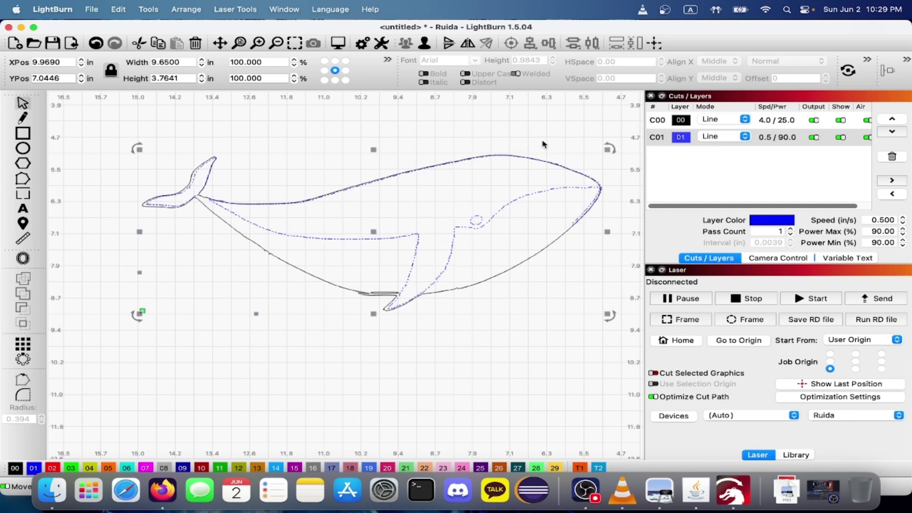
{"action": "left_click", "coordinate": [558, 365]}
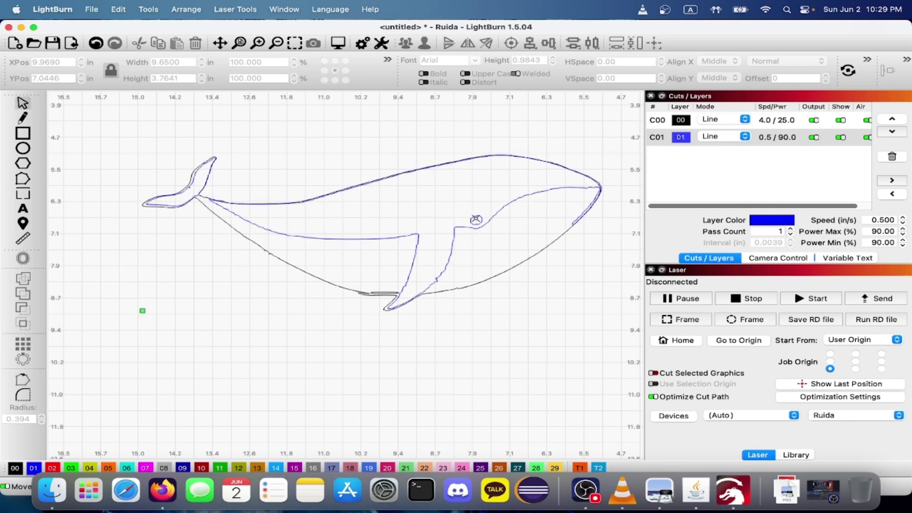